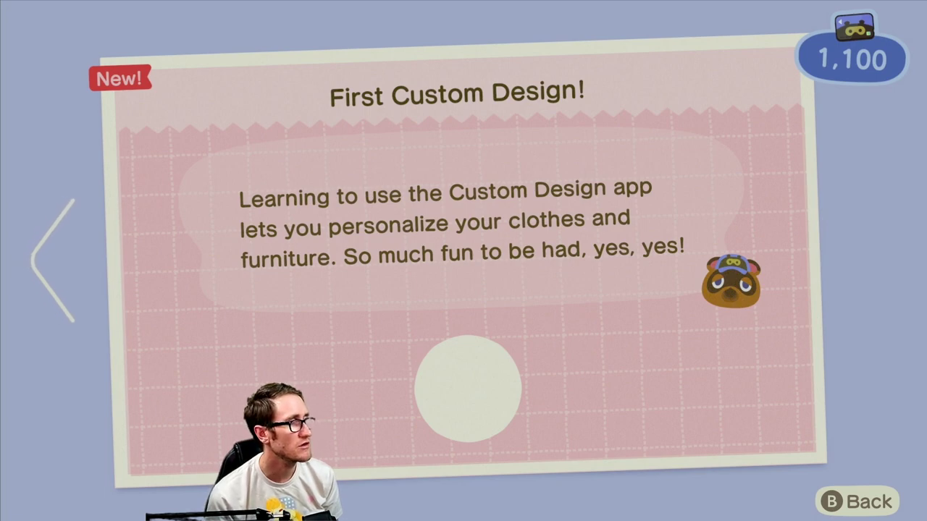
Close the achievement card, open the Custom Designs app and read through its introduction.
{"action": "key", "text": "b"}
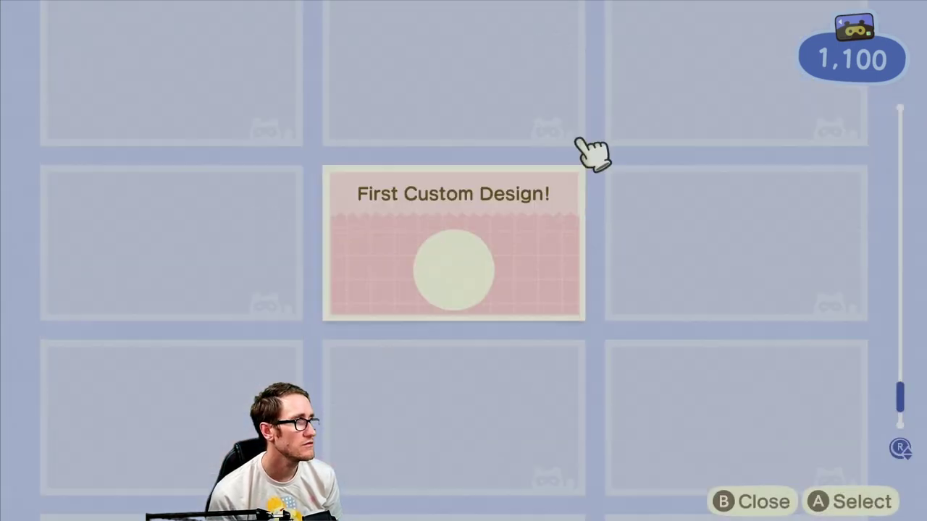
{"action": "key", "text": "b"}
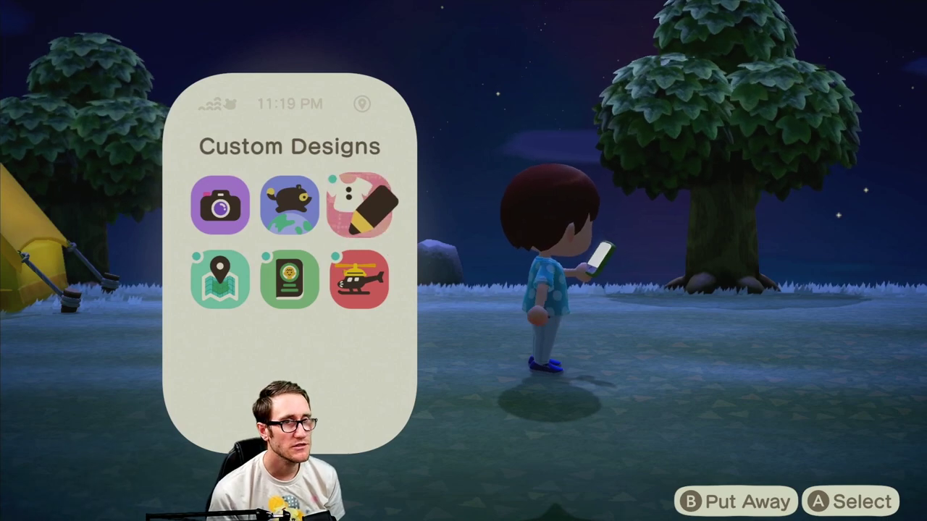
{"action": "key", "text": "a"}
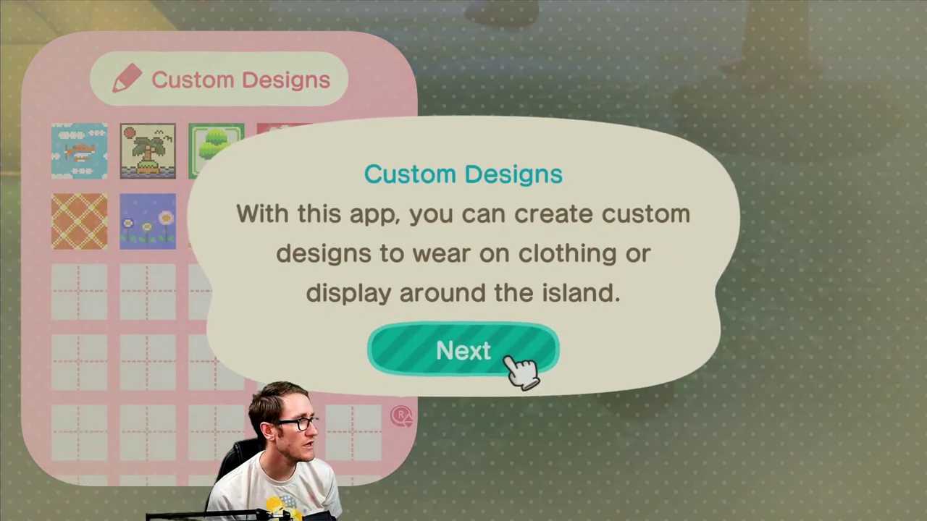
{"action": "key", "text": "a"}
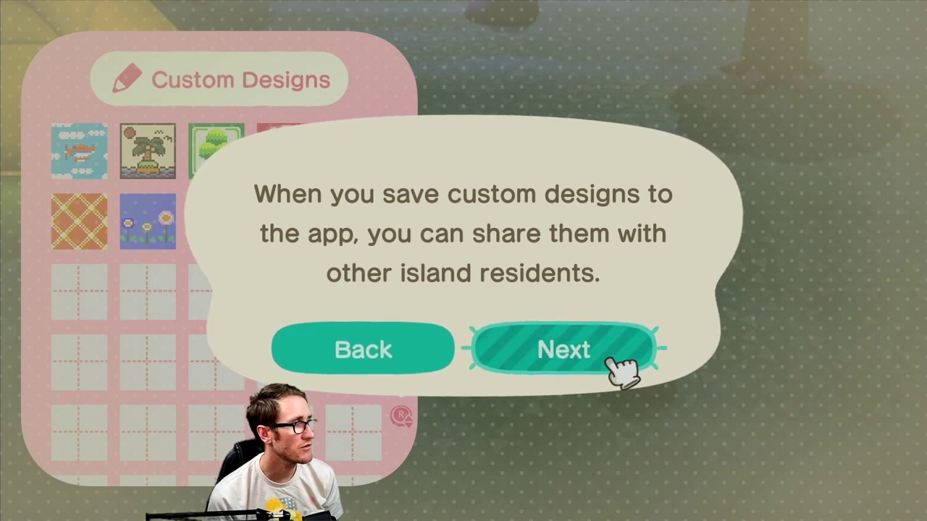
{"action": "key", "text": "a"}
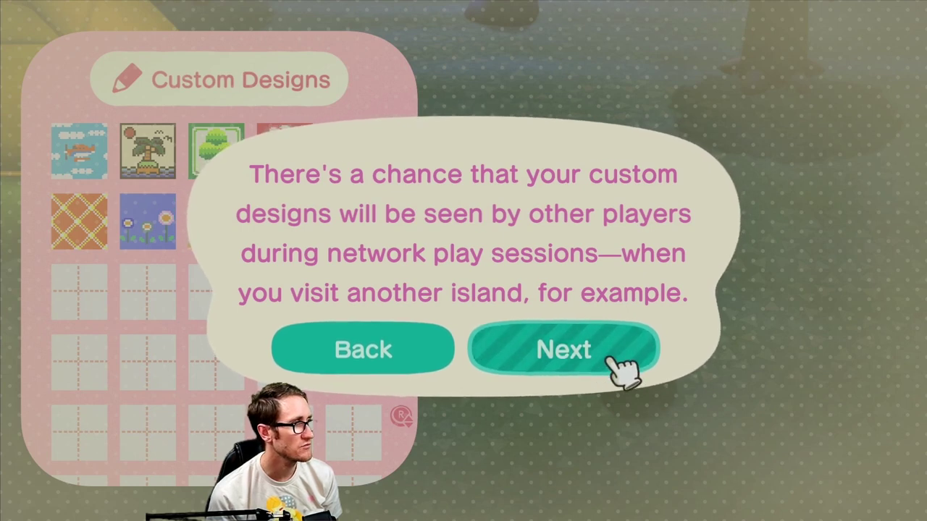
{"action": "key", "text": "a"}
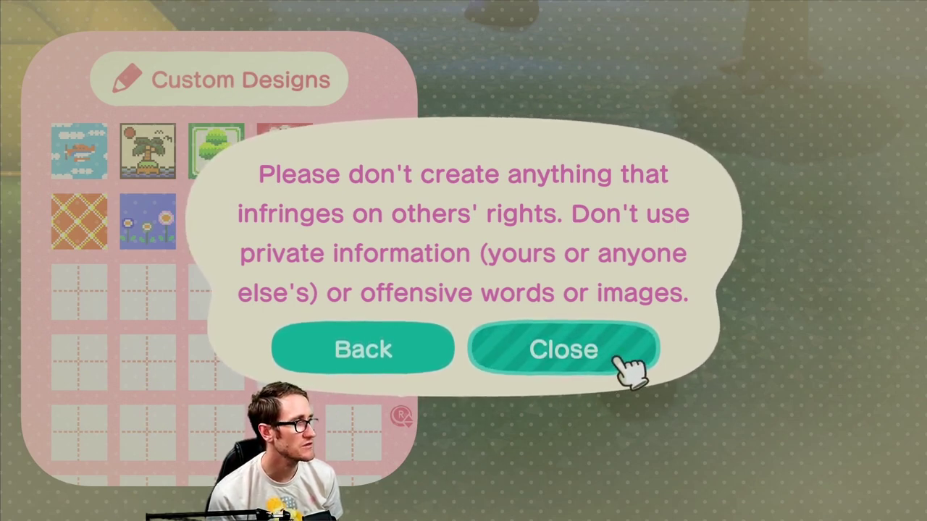
Pick an empty design slot and choose Change Design to start a blank pattern.
{"action": "key", "text": "a"}
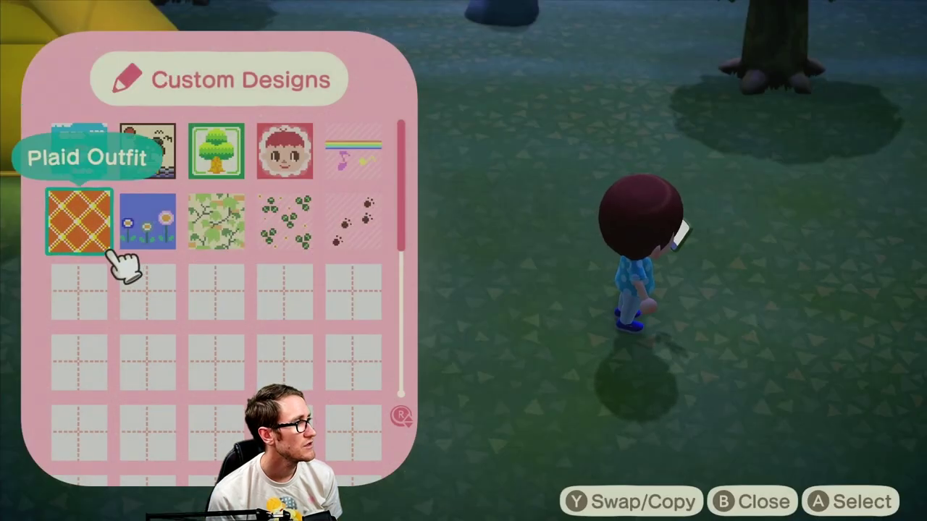
{"action": "key", "text": "a"}
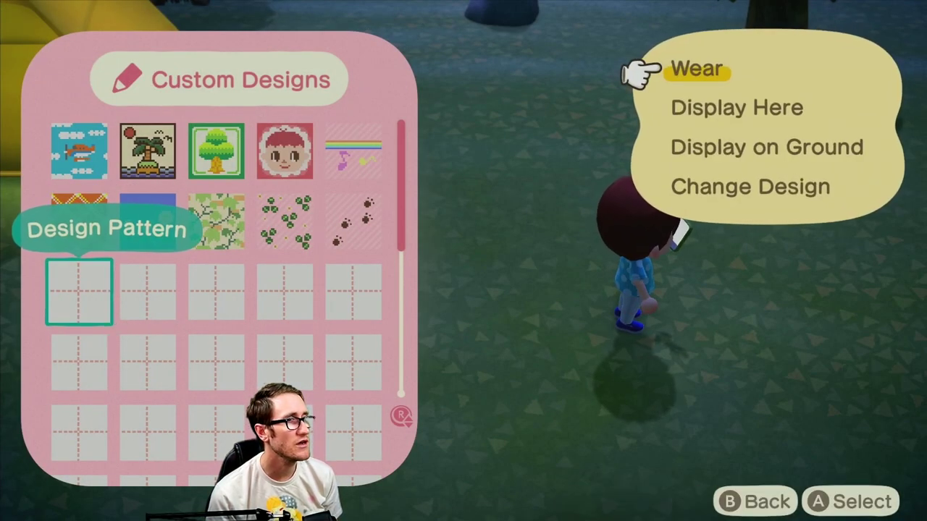
{"action": "key", "text": "Down"}
{"action": "key", "text": "Down"}
{"action": "key", "text": "Down"}
{"action": "key", "text": "a"}
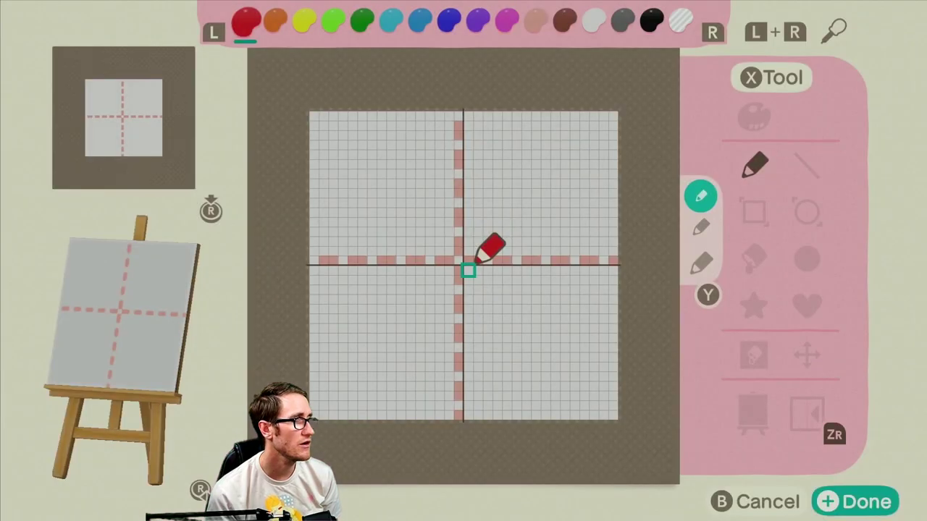
Paint a red test pixel at the centre, then cancel leaving the editor and keep editing.
{"action": "key", "text": "a"}
{"action": "key", "text": "Up"}
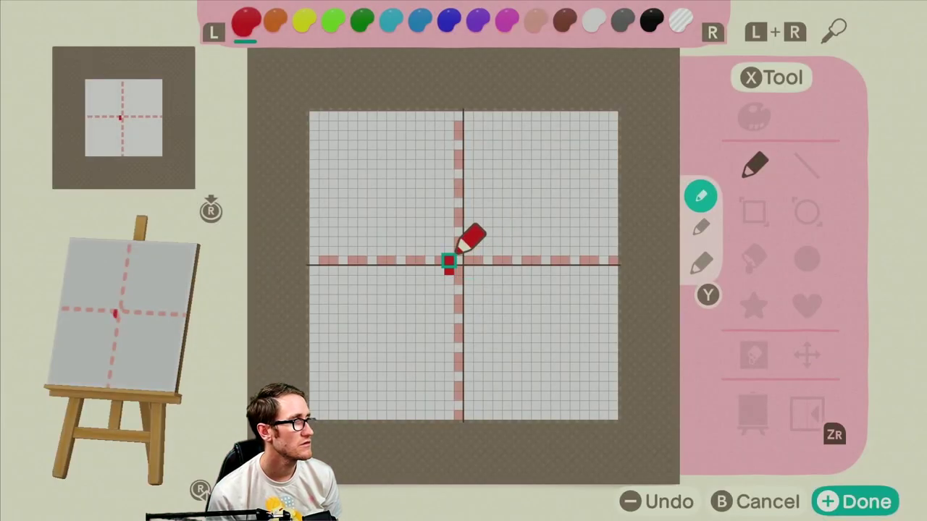
{"action": "key", "text": "b"}
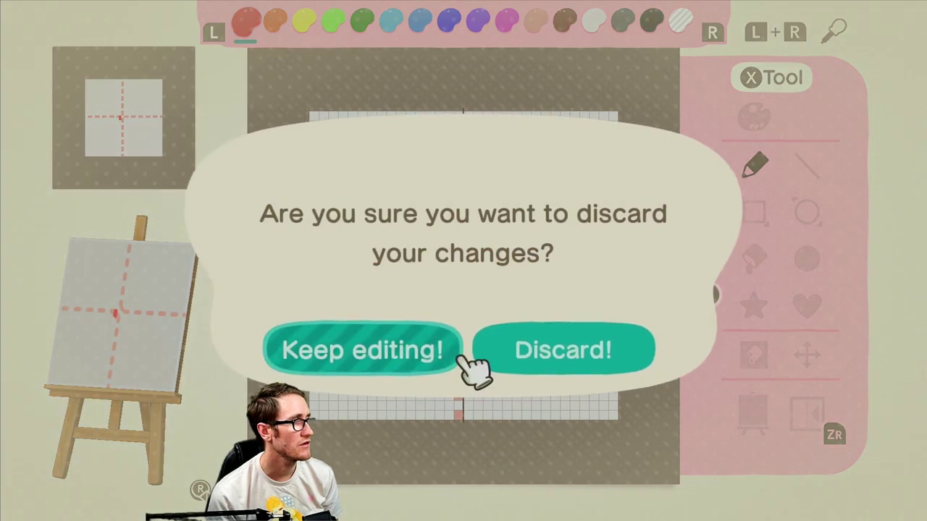
{"action": "key", "text": "Right"}
{"action": "key", "text": "b"}
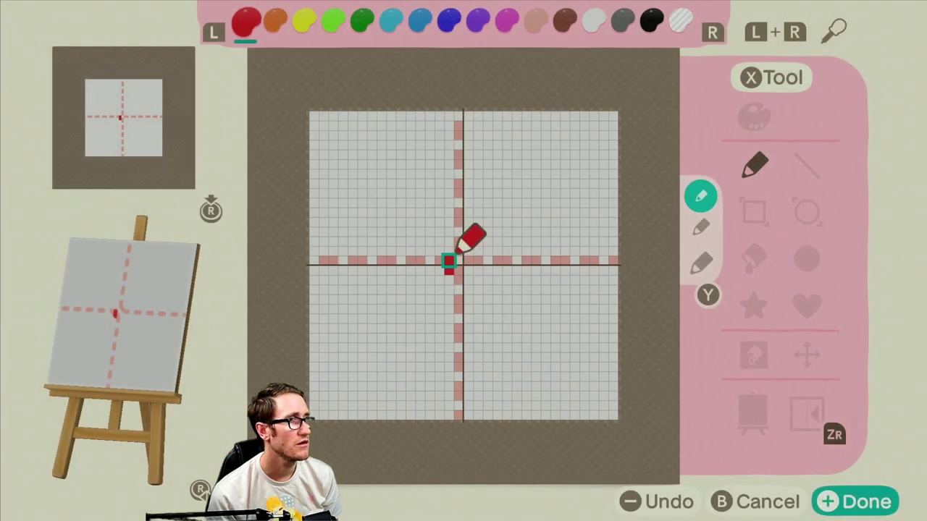
{"action": "key", "text": "Down"}
{"action": "key", "text": "r"}
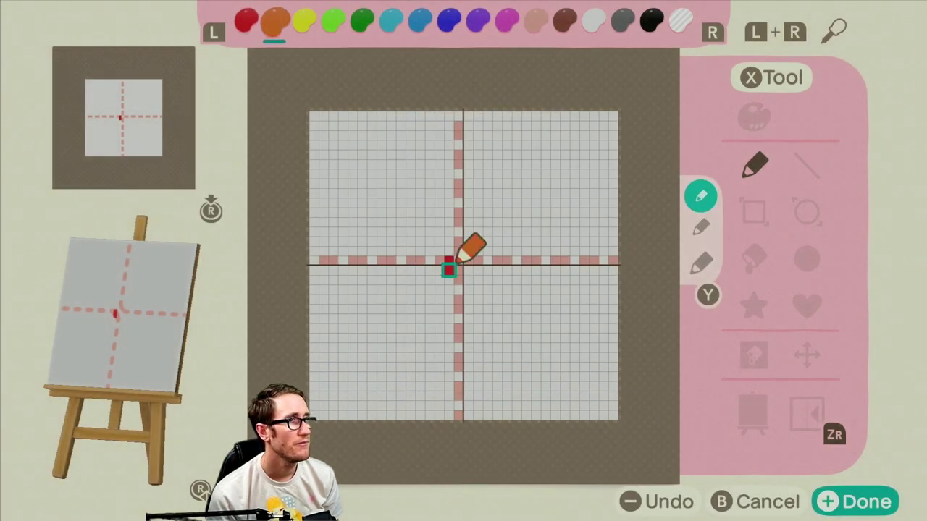
Browse the drawing tools list, looking over the rectangle and other tools.
{"action": "key", "text": "x"}
{"action": "key", "text": "Down"}
{"action": "key", "text": "Up"}
{"action": "key", "text": "Right"}
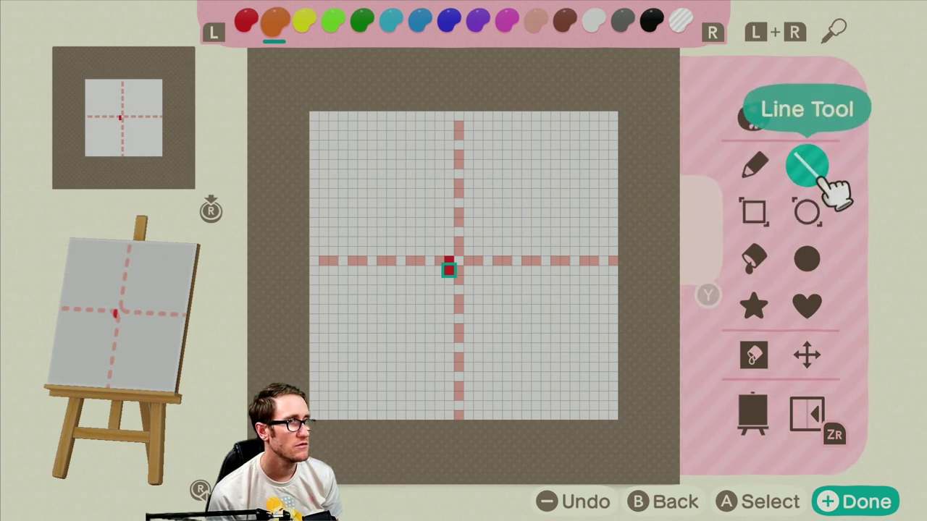
{"action": "key", "text": "Down"}
{"action": "key", "text": "Down"}
{"action": "key", "text": "Down"}
{"action": "key", "text": "Down"}
{"action": "key", "text": "Down"}
{"action": "key", "text": "Down"}
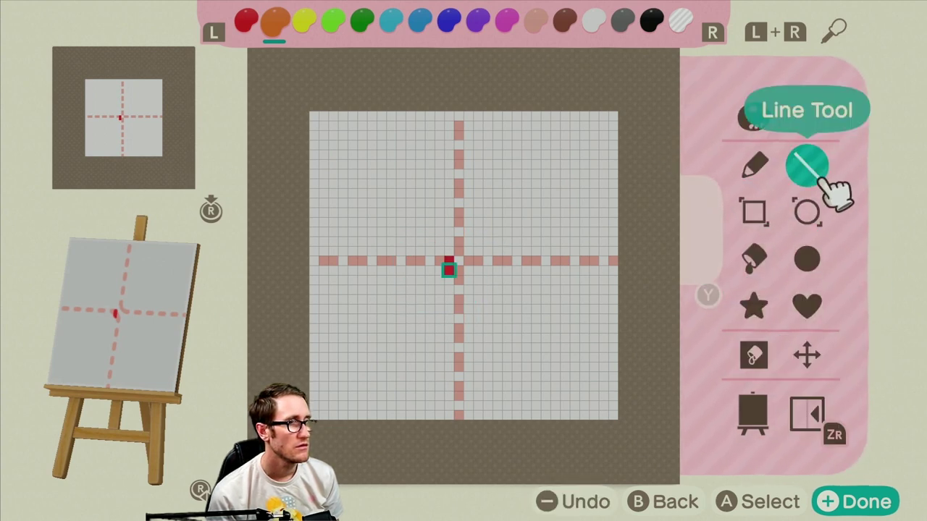
Toggle mirrored drawing on and off, look over the stamps, and return to the pen.
{"action": "key", "text": "Down"}
{"action": "key", "text": "z"}
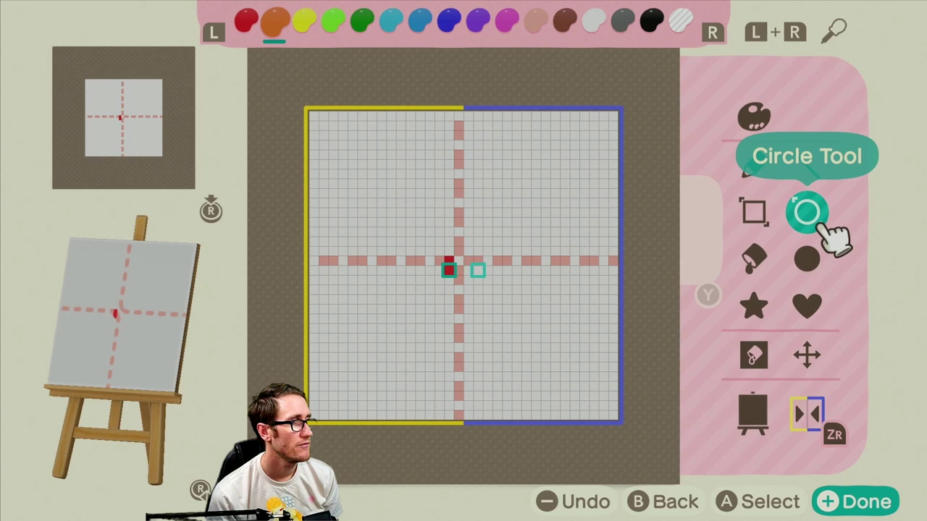
{"action": "key", "text": "Down"}
{"action": "key", "text": "Down"}
{"action": "key", "text": "z"}
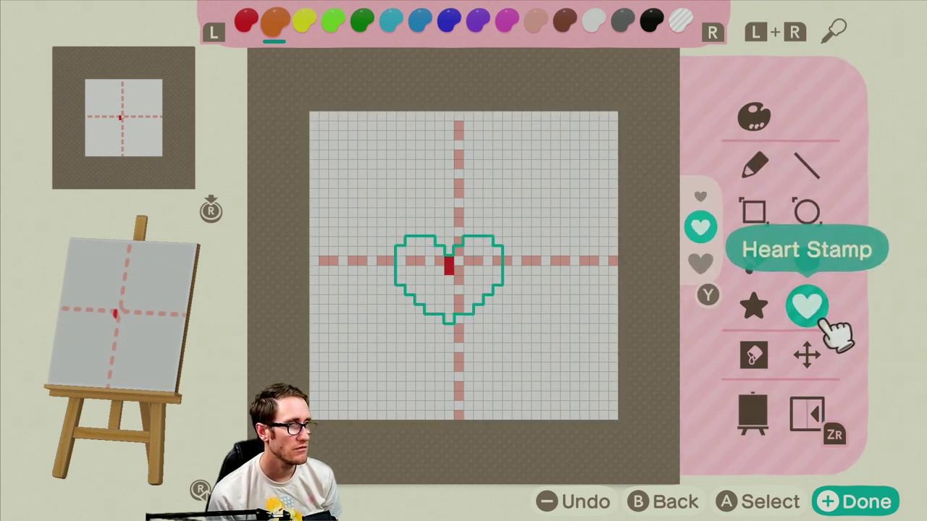
{"action": "key", "text": "Down"}
{"action": "key", "text": "Up"}
{"action": "key", "text": "Up"}
{"action": "key", "text": "Up"}
{"action": "key", "text": "Up"}
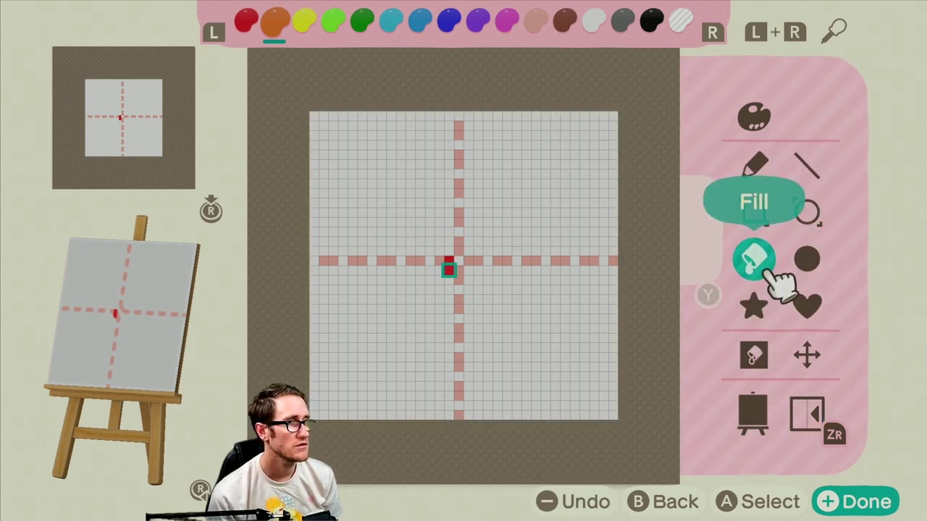
{"action": "key", "text": "Up"}
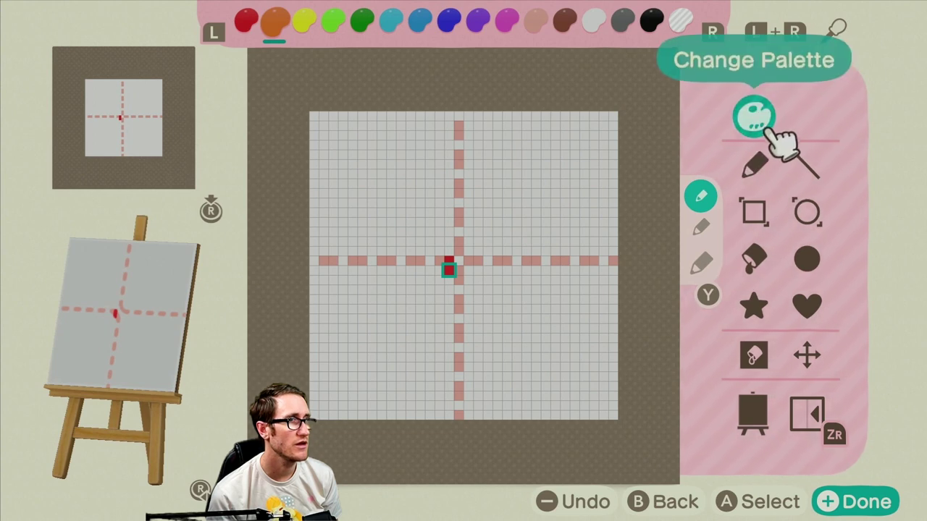
{"action": "key", "text": "Up"}
Select the transparent swatch and paint over the red test pixel to erase it.
{"action": "key", "text": "r"}
{"action": "key", "text": "r"}
{"action": "key", "text": "r"}
{"action": "key", "text": "r"}
{"action": "key", "text": "r"}
{"action": "key", "text": "r"}
{"action": "key", "text": "r"}
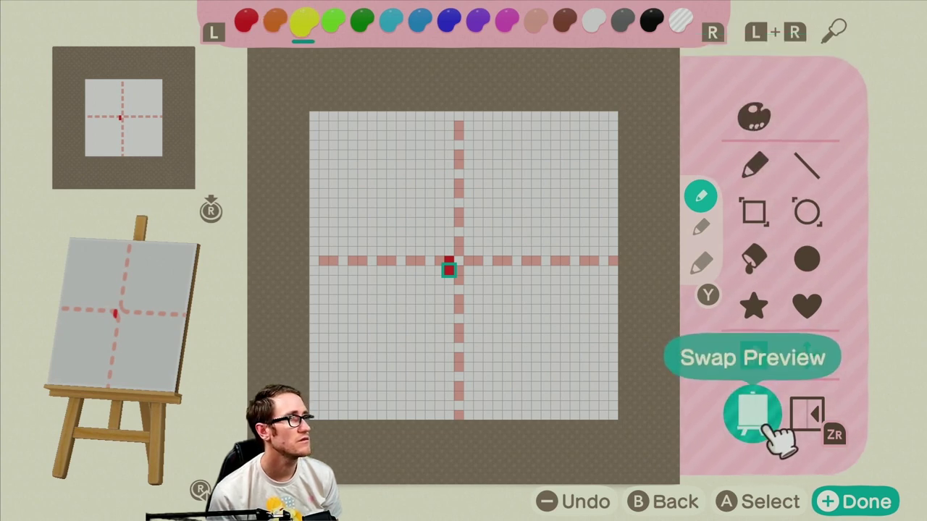
{"action": "key", "text": "r"}
{"action": "key", "text": "r"}
{"action": "key", "text": "r"}
{"action": "key", "text": "r"}
{"action": "key", "text": "r"}
{"action": "key", "text": "r"}
{"action": "key", "text": "r"}
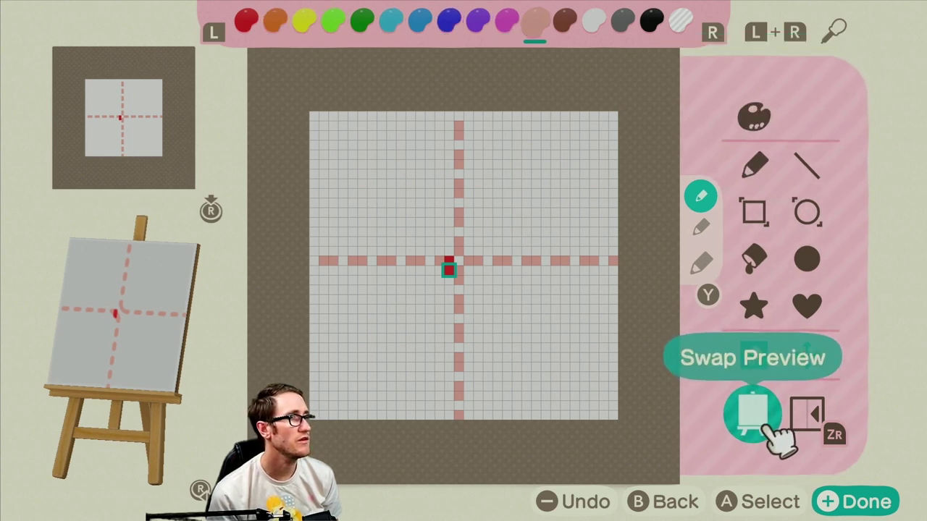
{"action": "key", "text": "x"}
{"action": "left_click_drag", "start_coordinate": [449, 269], "coordinate": [458, 193]}
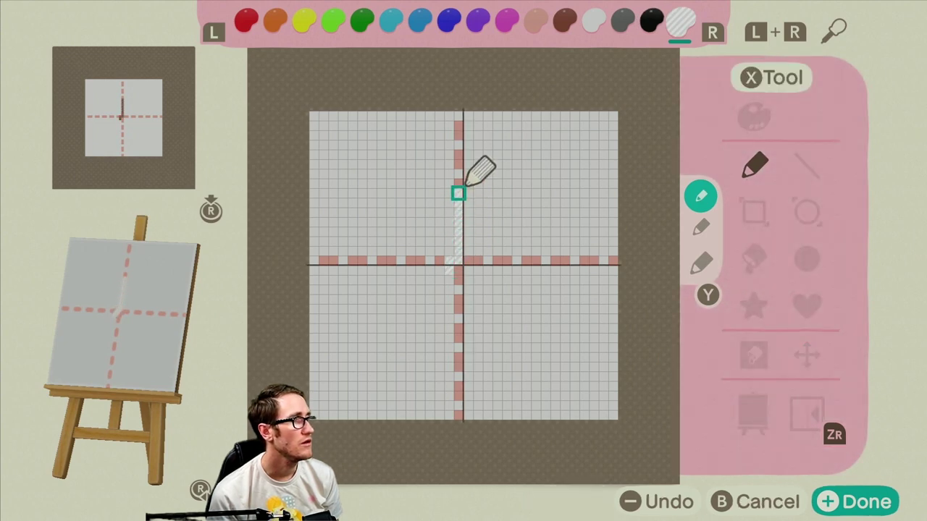
Step the palette back past green and red to make yellow the drawing colour.
{"action": "key", "text": "l"}
{"action": "key", "text": "l"}
{"action": "key", "text": "l"}
{"action": "key", "text": "l"}
{"action": "key", "text": "l"}
{"action": "key", "text": "l"}
{"action": "key", "text": "l"}
{"action": "key", "text": "l"}
{"action": "key", "text": "l"}
{"action": "key", "text": "l"}
{"action": "key", "text": "l"}
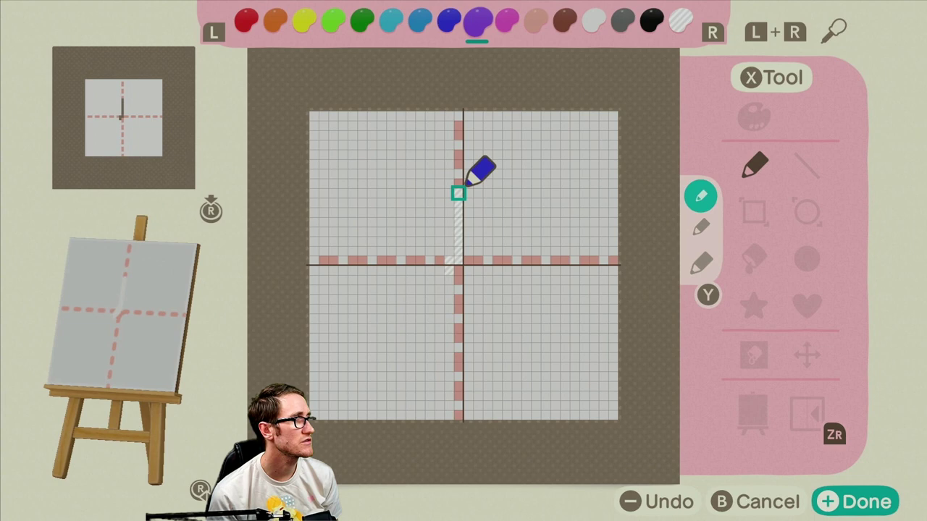
{"action": "key", "text": "l"}
{"action": "key", "text": "l"}
{"action": "key", "text": "l"}
{"action": "key", "text": "l"}
{"action": "key", "text": "r"}
{"action": "key", "text": "r"}
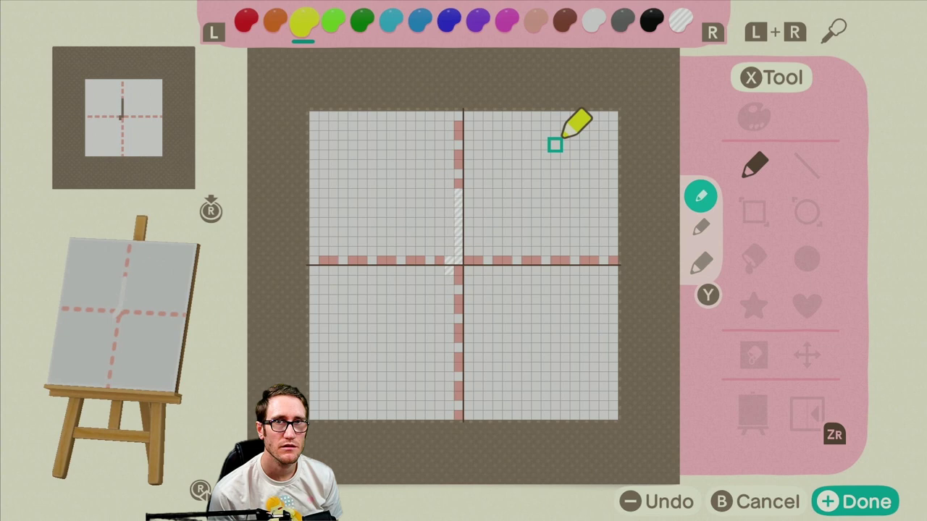
Trace the yellow 'a' outline: right side, top edge, left side and inner curve.
{"action": "mouse_move", "coordinate": [555, 145]}
{"action": "left_mouse_down"}
{"action": "mouse_move", "coordinate": [565, 171]}
{"action": "mouse_move", "coordinate": [584, 174]}
{"action": "left_mouse_up"}
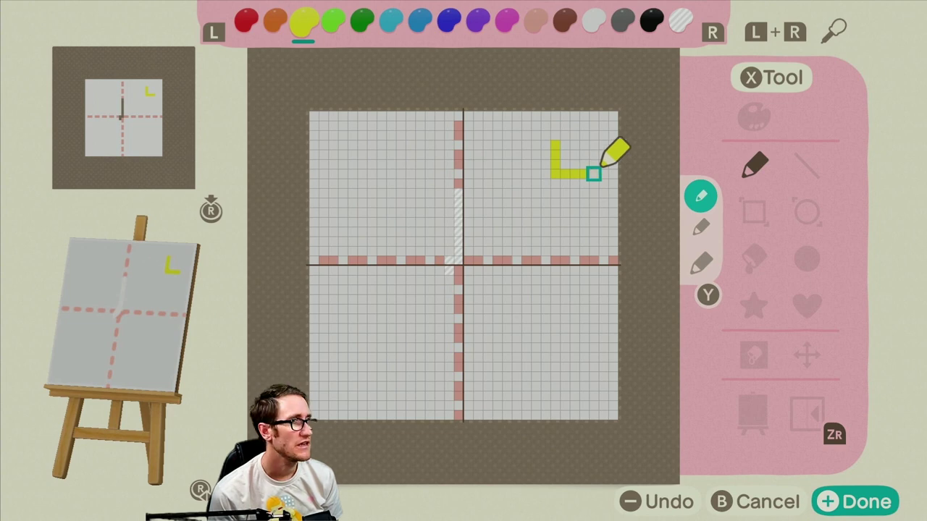
{"action": "mouse_move", "coordinate": [583, 173]}
{"action": "left_mouse_down"}
{"action": "mouse_move", "coordinate": [583, 395]}
{"action": "mouse_move", "coordinate": [379, 395]}
{"action": "left_mouse_up"}
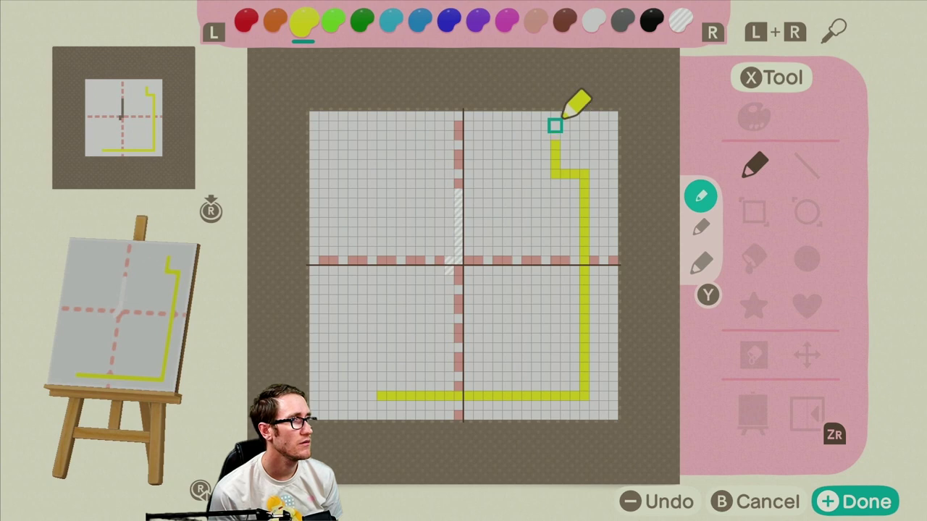
{"action": "left_click_drag", "start_coordinate": [546, 135], "coordinate": [380, 135]}
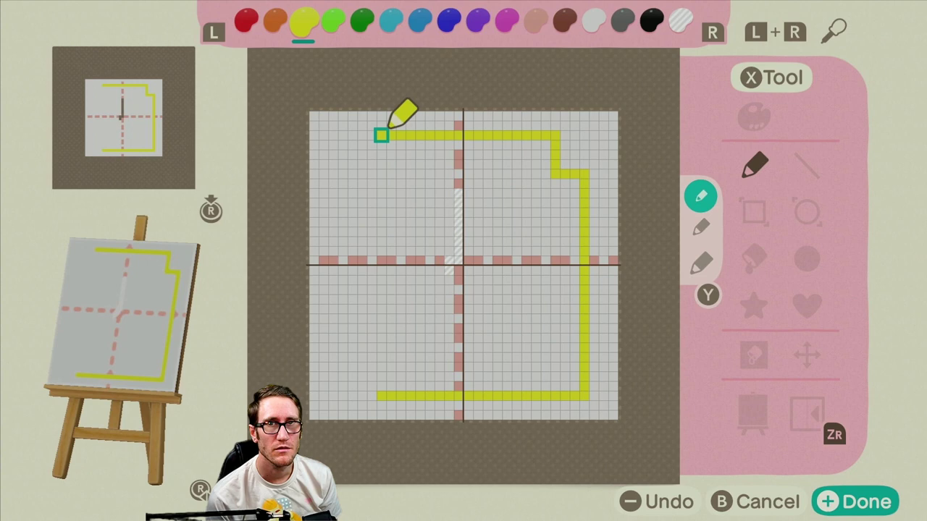
{"action": "mouse_move", "coordinate": [381, 135]}
{"action": "left_mouse_down"}
{"action": "mouse_move", "coordinate": [381, 202]}
{"action": "mouse_move", "coordinate": [429, 203]}
{"action": "mouse_move", "coordinate": [430, 174]}
{"action": "mouse_move", "coordinate": [526, 174]}
{"action": "mouse_move", "coordinate": [526, 231]}
{"action": "left_mouse_up"}
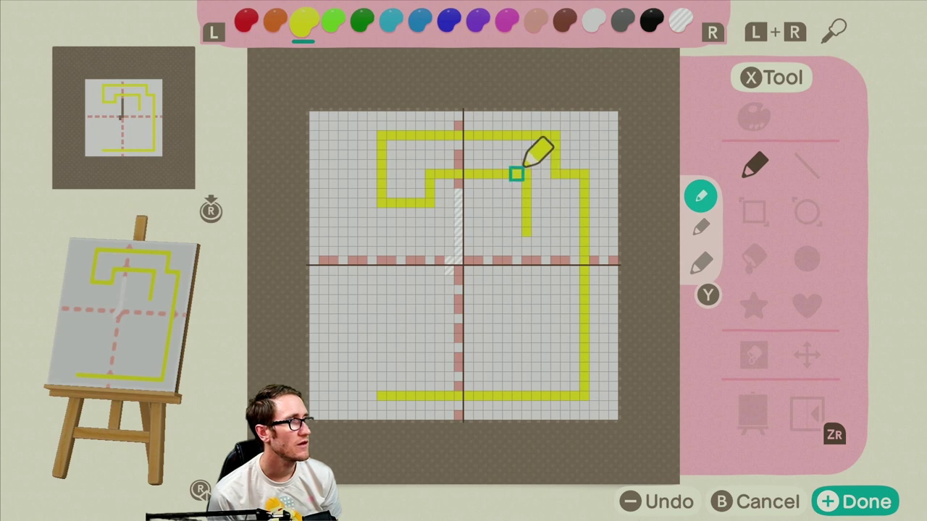
{"action": "mouse_move", "coordinate": [516, 183]}
{"action": "left_mouse_down"}
{"action": "mouse_move", "coordinate": [516, 269]}
{"action": "mouse_move", "coordinate": [470, 271]}
{"action": "mouse_move", "coordinate": [467, 299]}
{"action": "mouse_move", "coordinate": [399, 297]}
{"action": "mouse_move", "coordinate": [382, 319]}
{"action": "mouse_move", "coordinate": [381, 376]}
{"action": "left_mouse_up"}
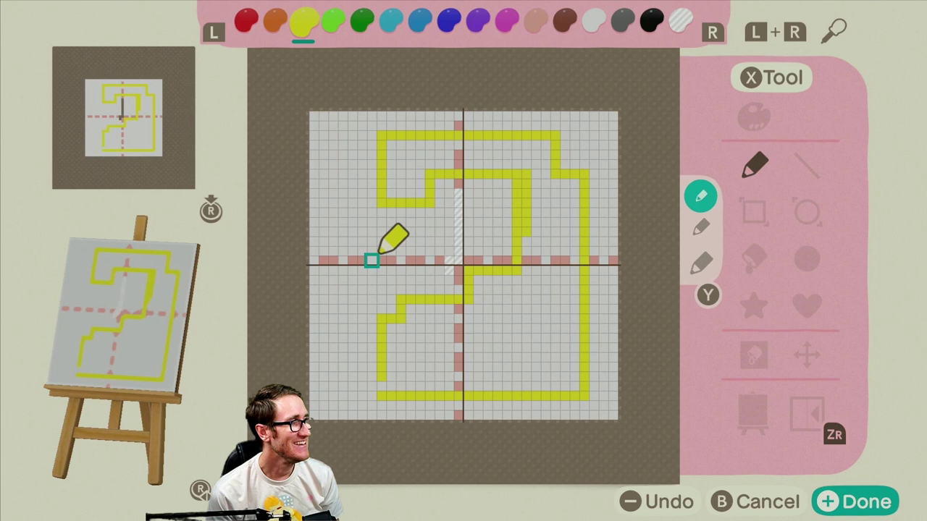
Reset the pen to single-cell size and draw yellow lines across the middle and down the left.
{"action": "key", "text": "y"}
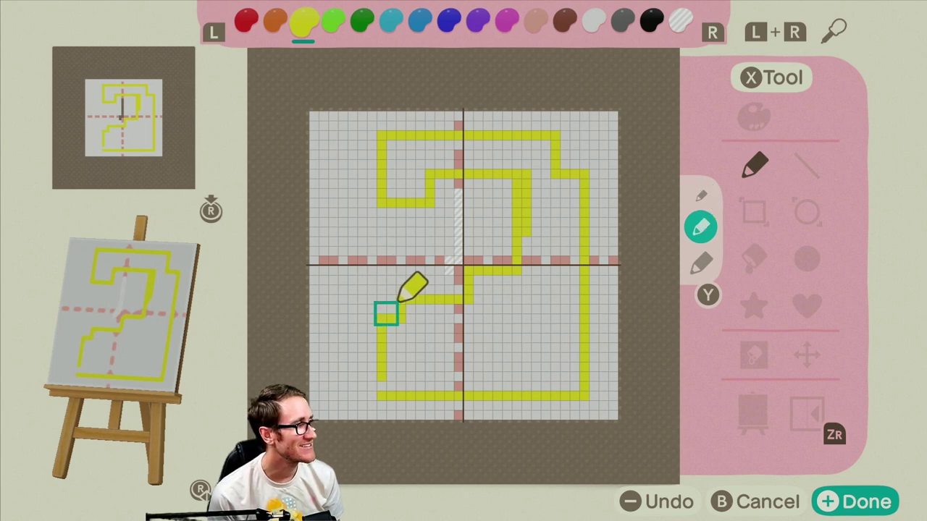
{"action": "key", "text": "y"}
{"action": "key", "text": "y"}
{"action": "key", "text": "x"}
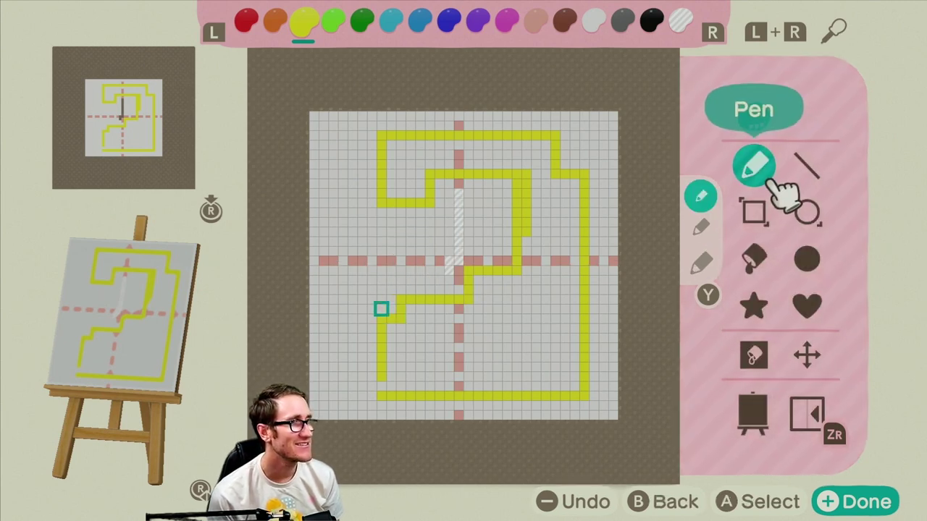
{"action": "left_click", "coordinate": [770, 177]}
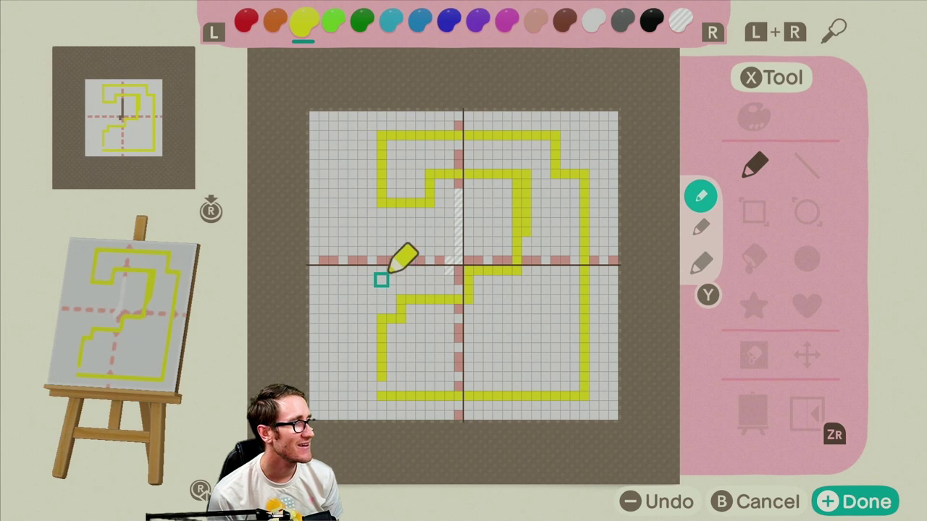
{"action": "left_click", "coordinate": [382, 271]}
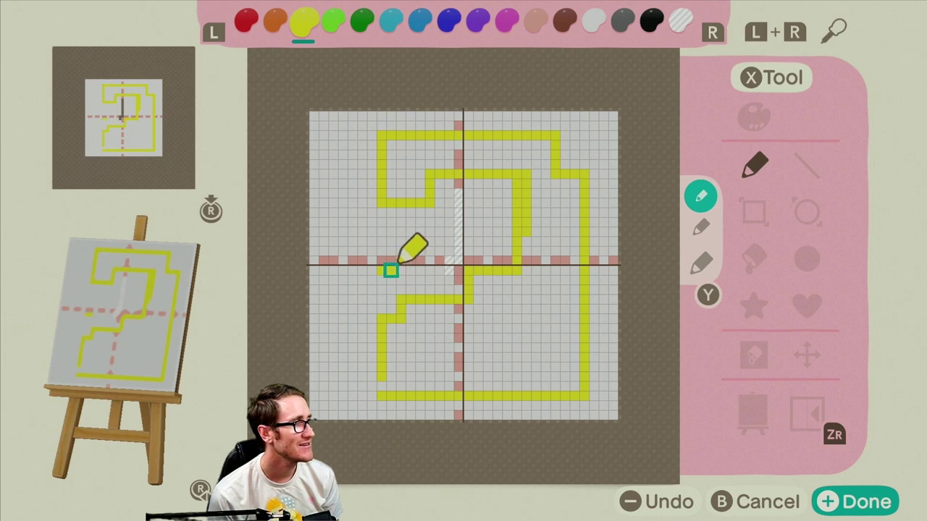
{"action": "mouse_move", "coordinate": [390, 271]}
{"action": "left_mouse_down"}
{"action": "mouse_move", "coordinate": [401, 268]}
{"action": "mouse_move", "coordinate": [401, 253]}
{"action": "mouse_move", "coordinate": [506, 251]}
{"action": "left_mouse_up"}
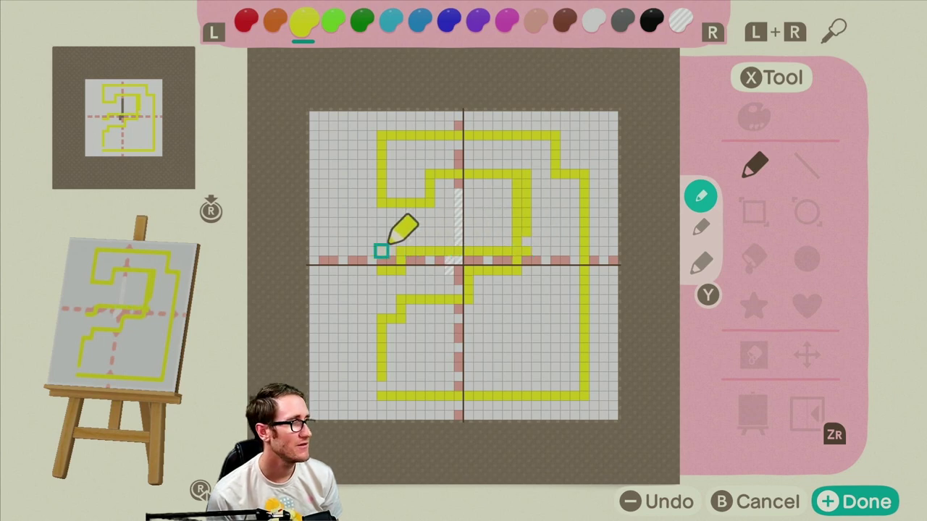
{"action": "mouse_move", "coordinate": [381, 270]}
{"action": "left_mouse_down"}
{"action": "mouse_move", "coordinate": [381, 385]}
{"action": "mouse_move", "coordinate": [391, 387]}
{"action": "left_mouse_up"}
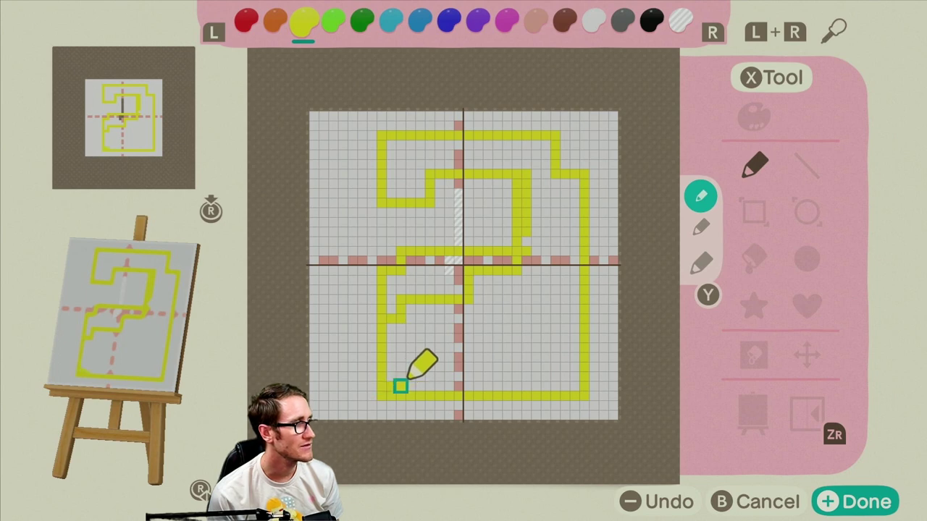
Fill the bottom-left corner block red, then draw a yellow inner line in the lower bowl.
{"action": "key", "text": "l"}
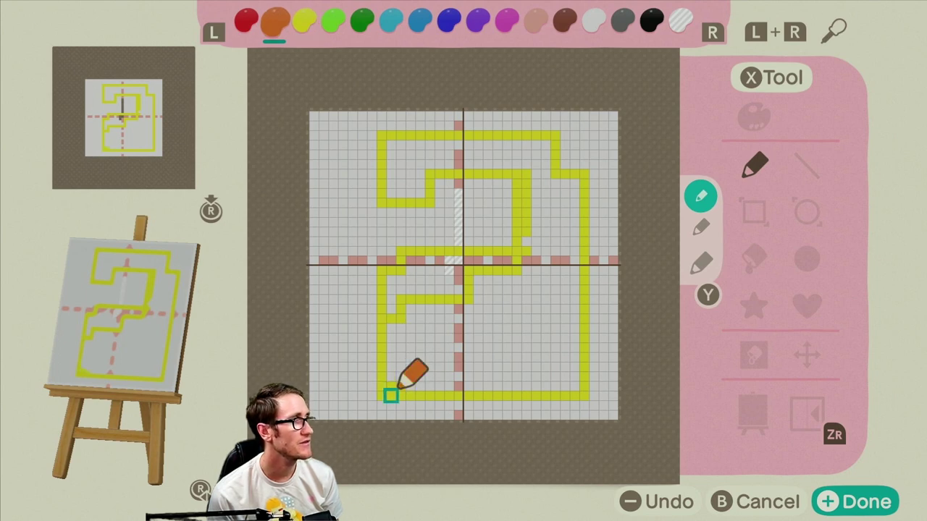
{"action": "key", "text": "l"}
{"action": "left_click", "coordinate": [390, 395]}
{"action": "mouse_move", "coordinate": [391, 395]}
{"action": "left_mouse_down"}
{"action": "mouse_move", "coordinate": [381, 395]}
{"action": "mouse_move", "coordinate": [390, 386]}
{"action": "left_mouse_up"}
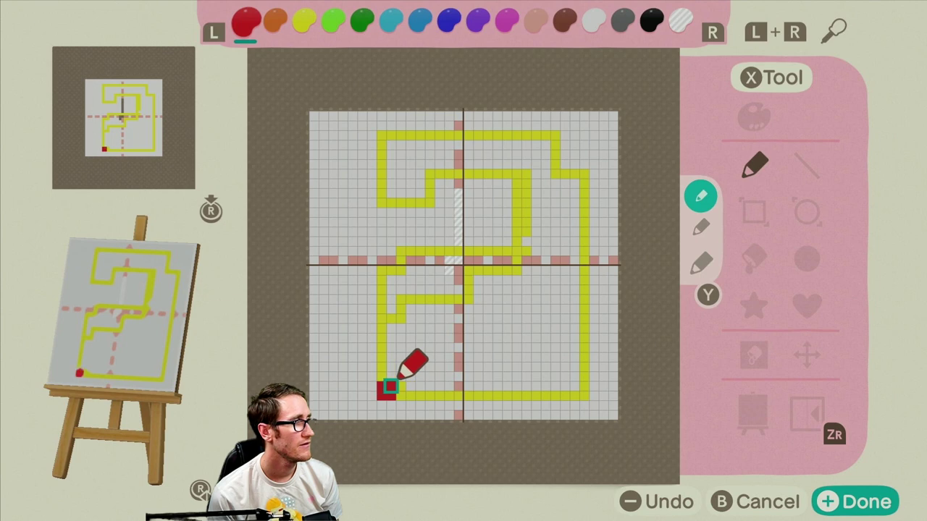
{"action": "key", "text": "r"}
{"action": "key", "text": "r"}
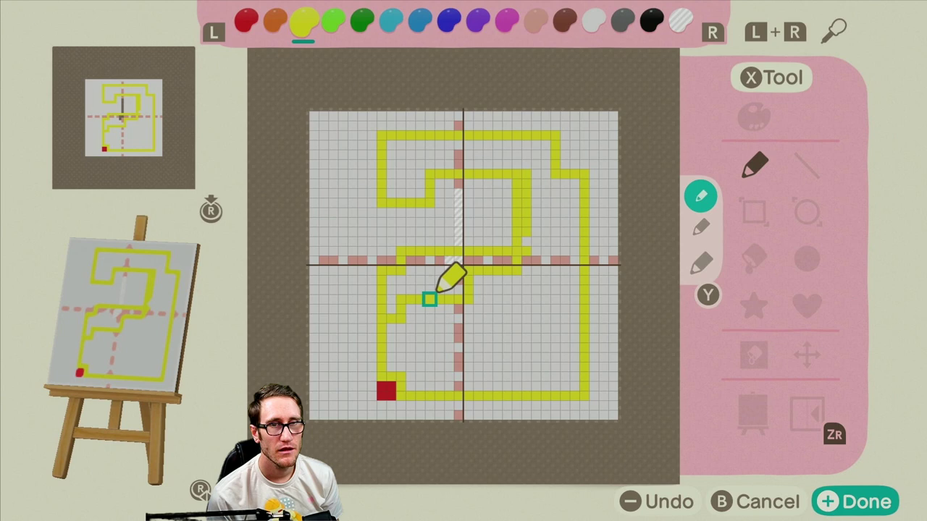
{"action": "mouse_move", "coordinate": [429, 289]}
{"action": "left_mouse_down"}
{"action": "mouse_move", "coordinate": [429, 356]}
{"action": "mouse_move", "coordinate": [430, 347]}
{"action": "mouse_move", "coordinate": [486, 347]}
{"action": "mouse_move", "coordinate": [487, 290]}
{"action": "mouse_move", "coordinate": [449, 288]}
{"action": "mouse_move", "coordinate": [468, 289]}
{"action": "mouse_move", "coordinate": [478, 277]}
{"action": "mouse_move", "coordinate": [430, 280]}
{"action": "left_mouse_up"}
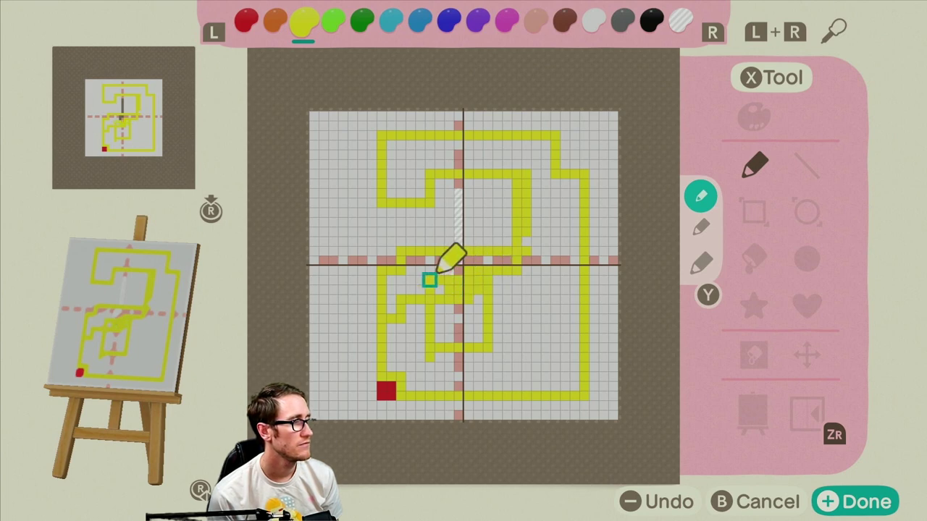
Fill the inner rectangle of the lower bowl with red.
{"action": "key", "text": "l"}
{"action": "key", "text": "l"}
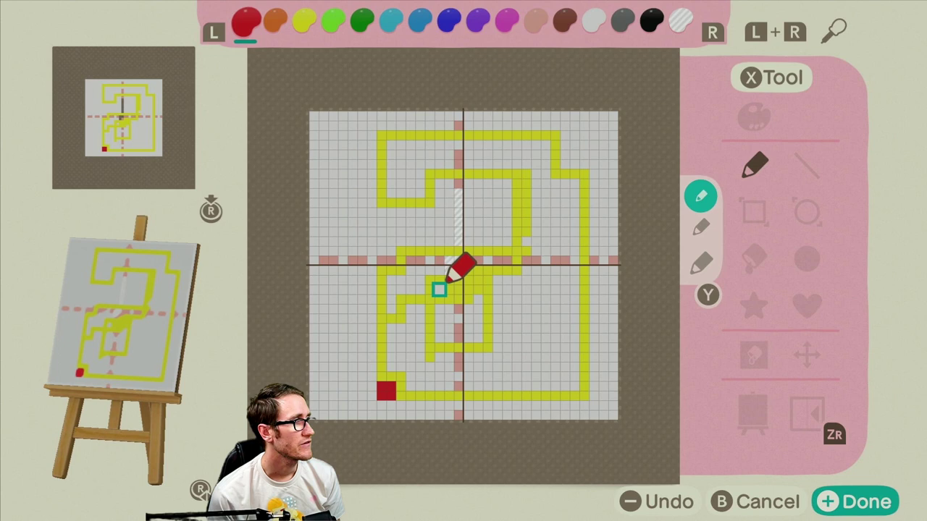
{"action": "left_click", "coordinate": [439, 290]}
{"action": "left_click", "coordinate": [449, 299]}
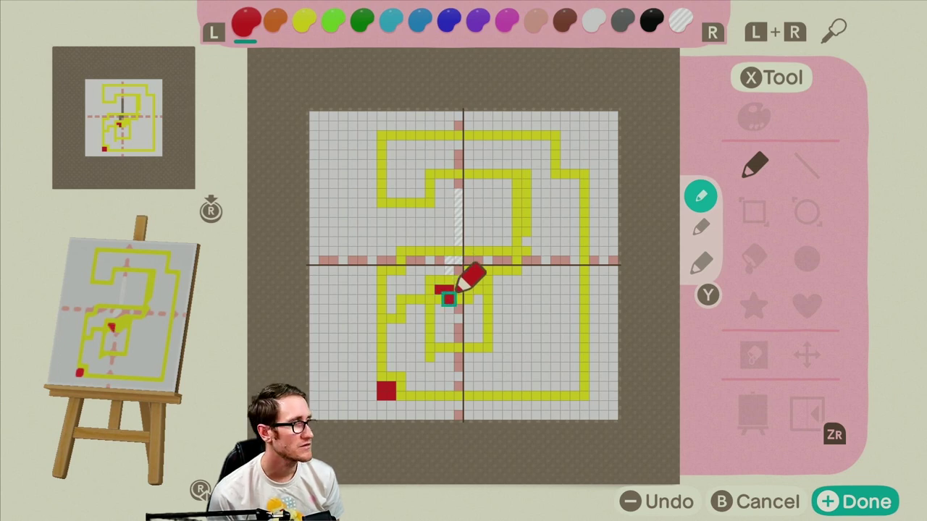
{"action": "mouse_move", "coordinate": [439, 299]}
{"action": "left_mouse_down"}
{"action": "mouse_move", "coordinate": [438, 337]}
{"action": "mouse_move", "coordinate": [458, 337]}
{"action": "mouse_move", "coordinate": [457, 289]}
{"action": "mouse_move", "coordinate": [448, 327]}
{"action": "left_mouse_up"}
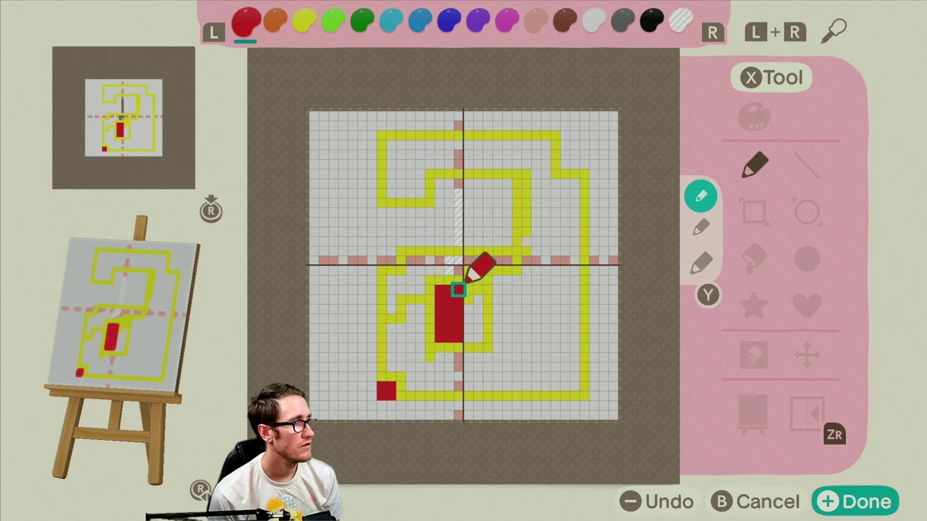
Switch to black and paint shadow edging along the red block's top and right.
{"action": "key", "text": "r"}
{"action": "key", "text": "r"}
{"action": "key", "text": "l"}
{"action": "key", "text": "l"}
{"action": "key", "text": "l"}
{"action": "key", "text": "l"}
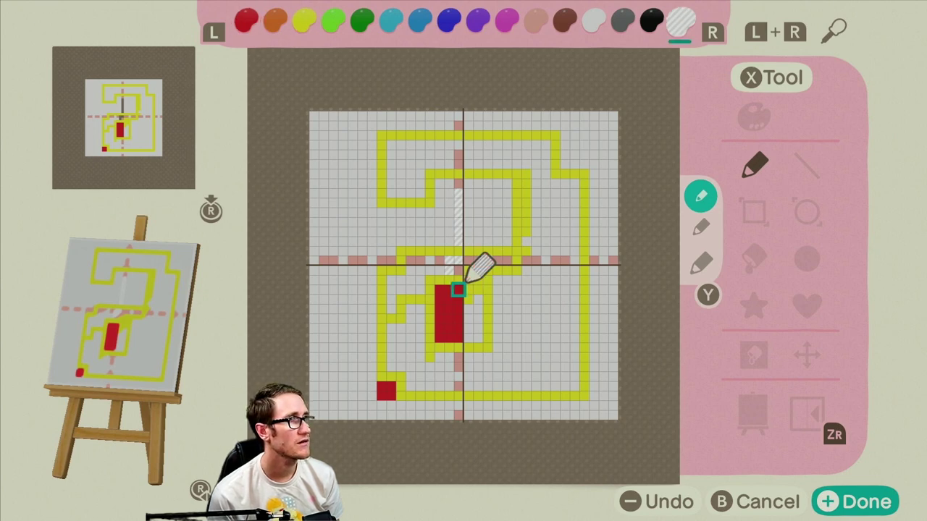
{"action": "mouse_move", "coordinate": [440, 290]}
{"action": "left_mouse_down"}
{"action": "mouse_move", "coordinate": [477, 291]}
{"action": "mouse_move", "coordinate": [477, 337]}
{"action": "mouse_move", "coordinate": [477, 300]}
{"action": "left_mouse_up"}
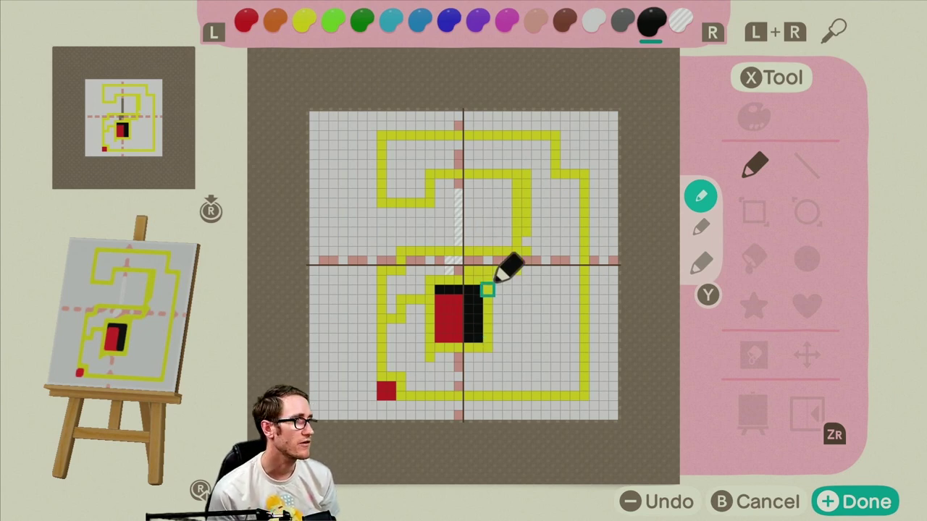
Paint a black stroke in the upper section, then repaint its stray cells yellow.
{"action": "left_click_drag", "start_coordinate": [487, 241], "coordinate": [488, 182]}
{"action": "key", "text": "r"}
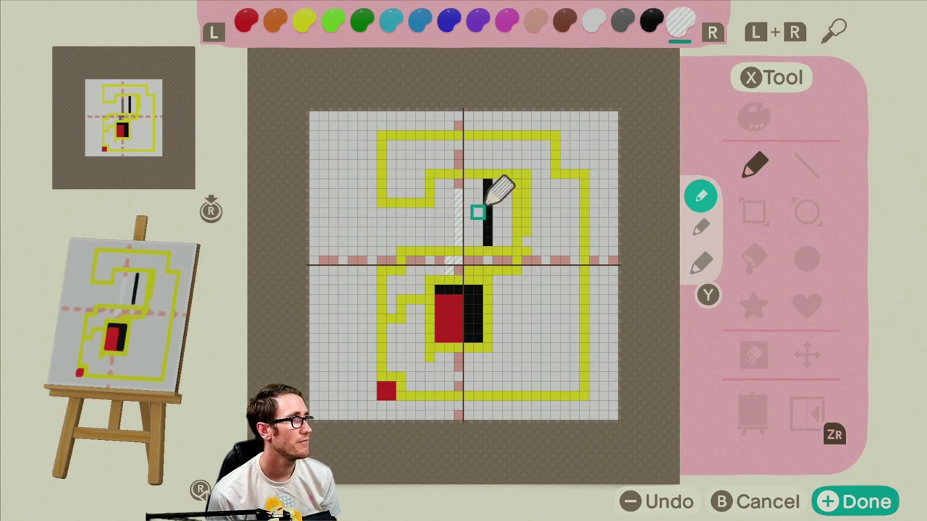
{"action": "key", "text": "l"}
{"action": "key", "text": "l"}
{"action": "key", "text": "l"}
{"action": "key", "text": "l"}
{"action": "key", "text": "l"}
{"action": "key", "text": "l"}
{"action": "key", "text": "l"}
{"action": "key", "text": "l"}
{"action": "key", "text": "l"}
{"action": "key", "text": "l"}
{"action": "key", "text": "l"}
{"action": "key", "text": "l"}
{"action": "key", "text": "l"}
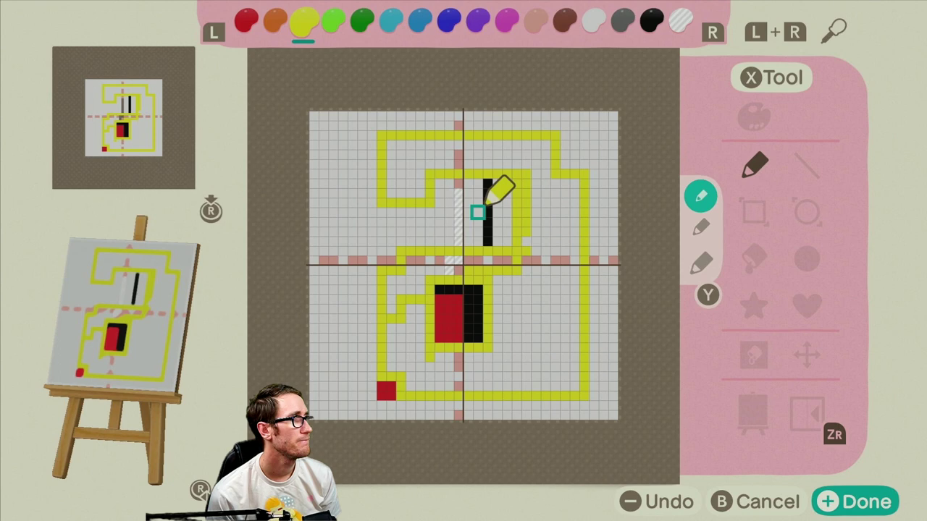
{"action": "key", "text": "r"}
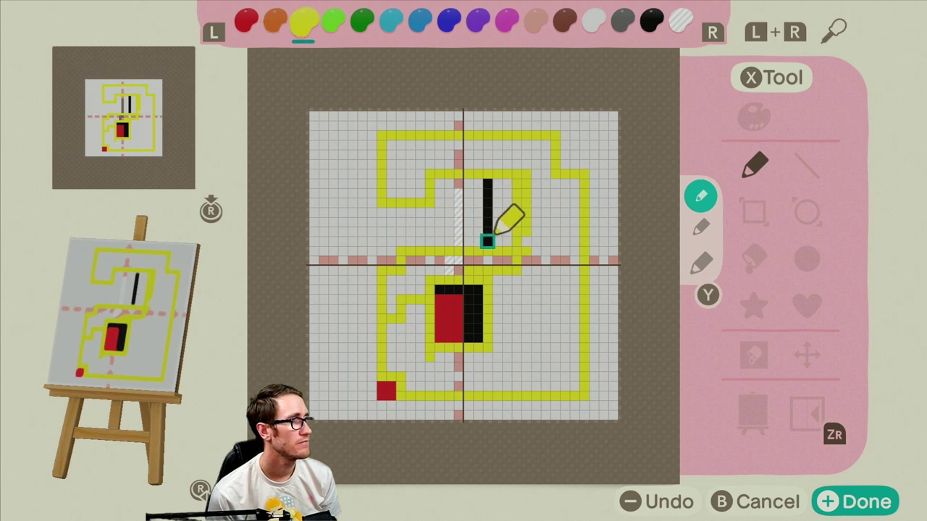
{"action": "left_click_drag", "start_coordinate": [488, 239], "coordinate": [487, 183]}
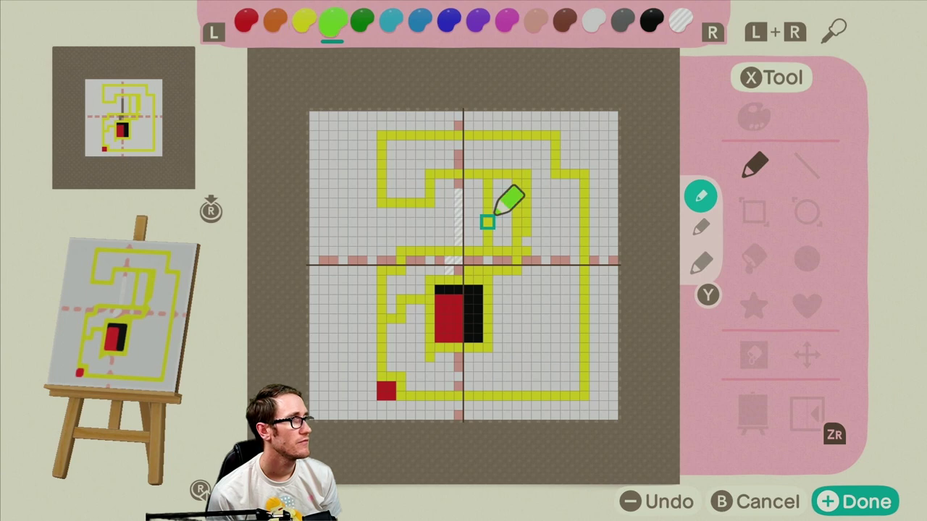
Draw a black vertical shadow bar and extend it left along the top.
{"action": "key", "text": "r"}
{"action": "key", "text": "r"}
{"action": "key", "text": "r"}
{"action": "key", "text": "r"}
{"action": "key", "text": "r"}
{"action": "key", "text": "r"}
{"action": "key", "text": "r"}
{"action": "key", "text": "r"}
{"action": "key", "text": "r"}
{"action": "key", "text": "r"}
{"action": "key", "text": "r"}
{"action": "key", "text": "r"}
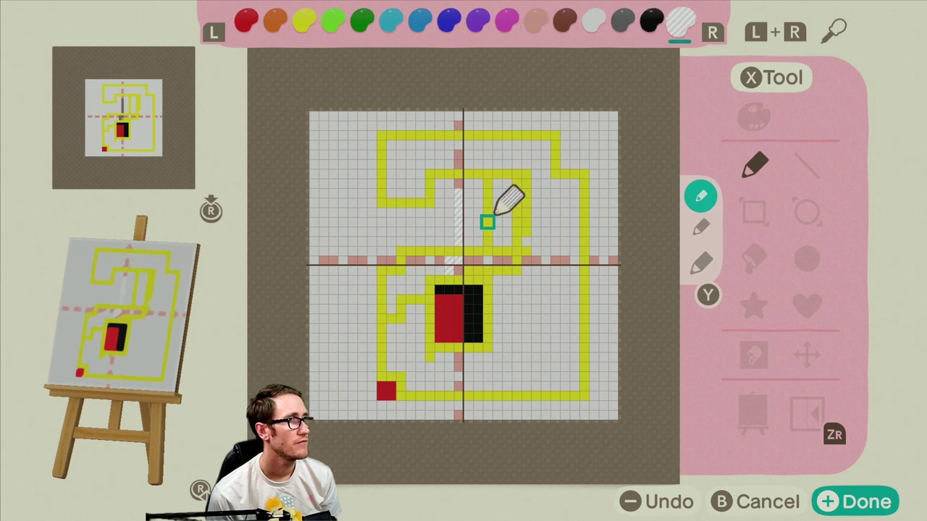
{"action": "key", "text": "l"}
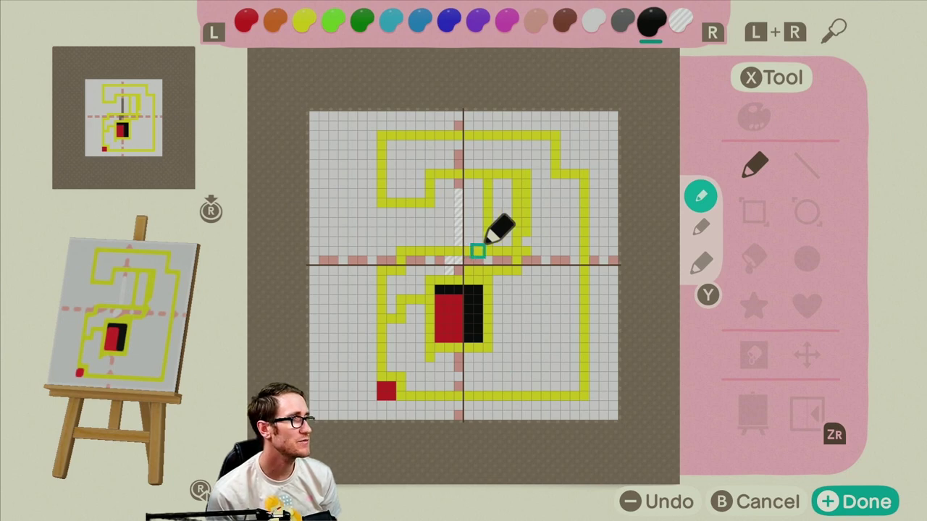
{"action": "mouse_move", "coordinate": [477, 241]}
{"action": "left_mouse_down"}
{"action": "mouse_move", "coordinate": [477, 186]}
{"action": "mouse_move", "coordinate": [468, 241]}
{"action": "left_mouse_up"}
{"action": "mouse_move", "coordinate": [469, 203]}
{"action": "left_mouse_down"}
{"action": "mouse_move", "coordinate": [459, 184]}
{"action": "mouse_move", "coordinate": [439, 184]}
{"action": "left_mouse_up"}
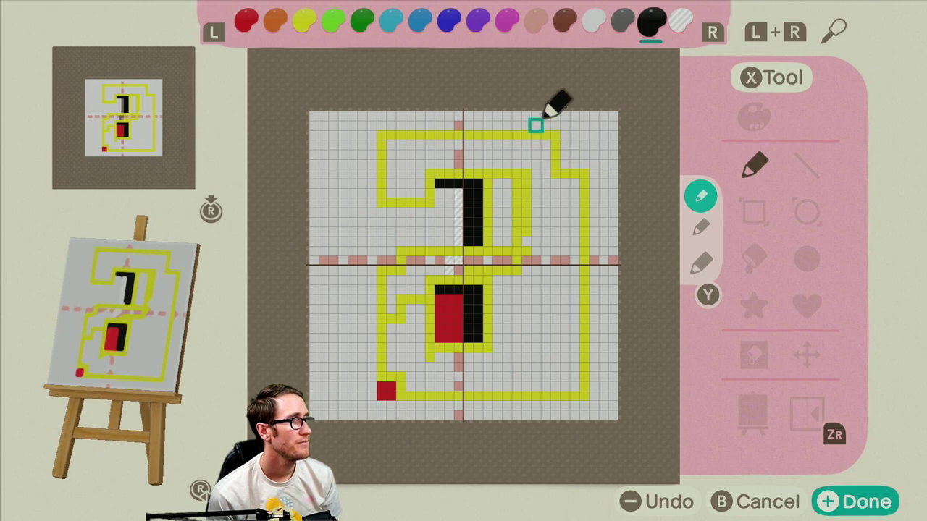
Paint a red L mark at top right and draw a new yellow outline down the right side.
{"action": "key", "text": "r"}
{"action": "key", "text": "r"}
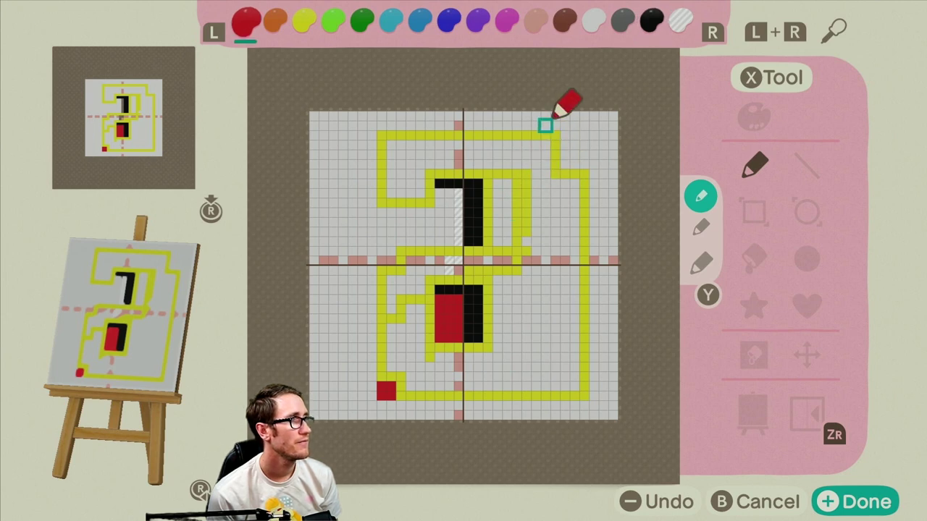
{"action": "mouse_move", "coordinate": [535, 125]}
{"action": "left_mouse_down"}
{"action": "mouse_move", "coordinate": [535, 153]}
{"action": "mouse_move", "coordinate": [564, 153]}
{"action": "left_mouse_up"}
{"action": "key", "text": "r"}
{"action": "key", "text": "r"}
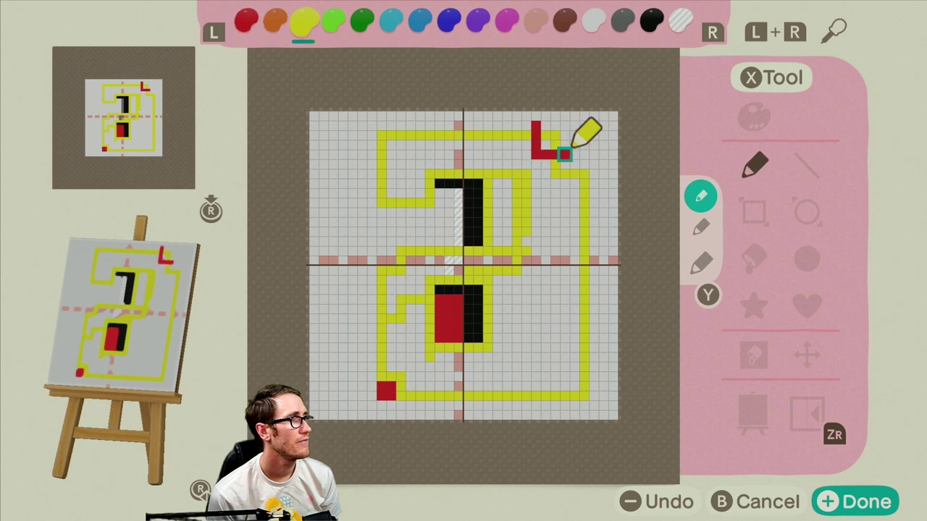
{"action": "key", "text": "r"}
{"action": "mouse_move", "coordinate": [526, 135]}
{"action": "left_mouse_down"}
{"action": "mouse_move", "coordinate": [525, 151]}
{"action": "mouse_move", "coordinate": [544, 165]}
{"action": "mouse_move", "coordinate": [526, 134]}
{"action": "mouse_move", "coordinate": [535, 164]}
{"action": "mouse_move", "coordinate": [555, 162]}
{"action": "mouse_move", "coordinate": [555, 387]}
{"action": "left_mouse_up"}
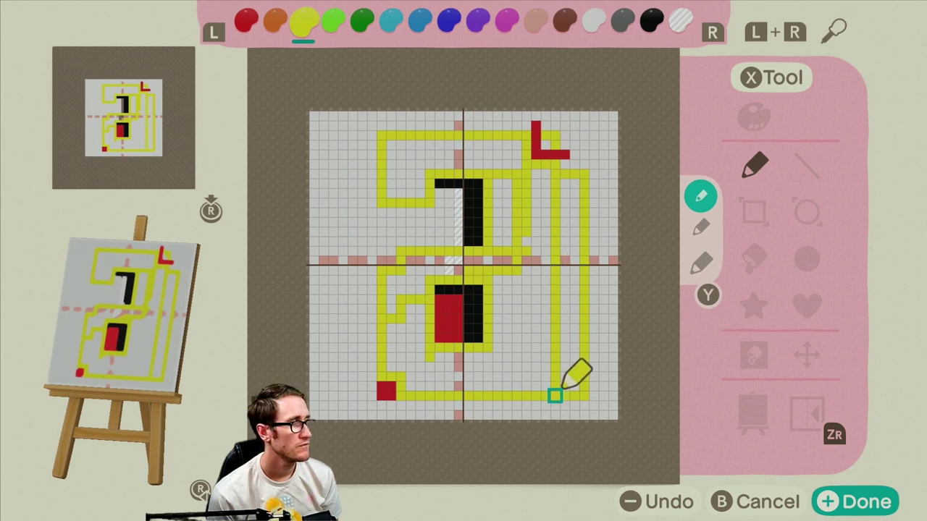
Paint a red line up the right column, then toggle mirrored drawing on and off.
{"action": "key", "text": "r"}
{"action": "key", "text": "l"}
{"action": "key", "text": "l"}
{"action": "key", "text": "l"}
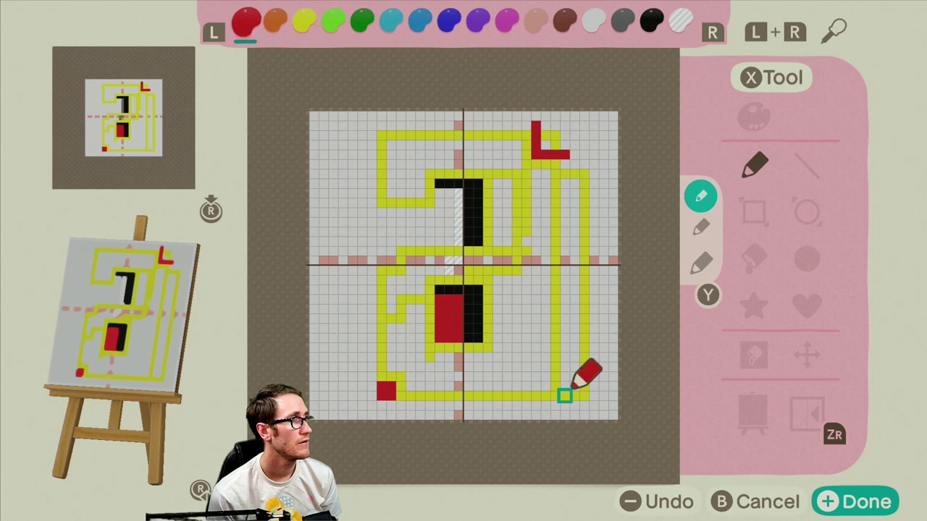
{"action": "left_click_drag", "start_coordinate": [564, 395], "coordinate": [564, 164]}
{"action": "key", "text": "zr"}
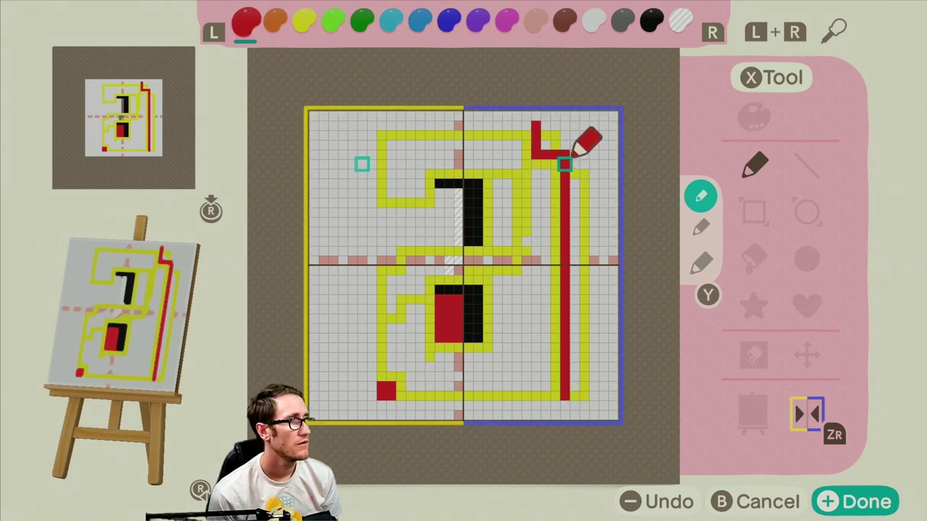
{"action": "key", "text": "zr"}
With an enlarged pen, paint a wide red bar down the right and a red upper block.
{"action": "key", "text": "y"}
{"action": "key", "text": "y"}
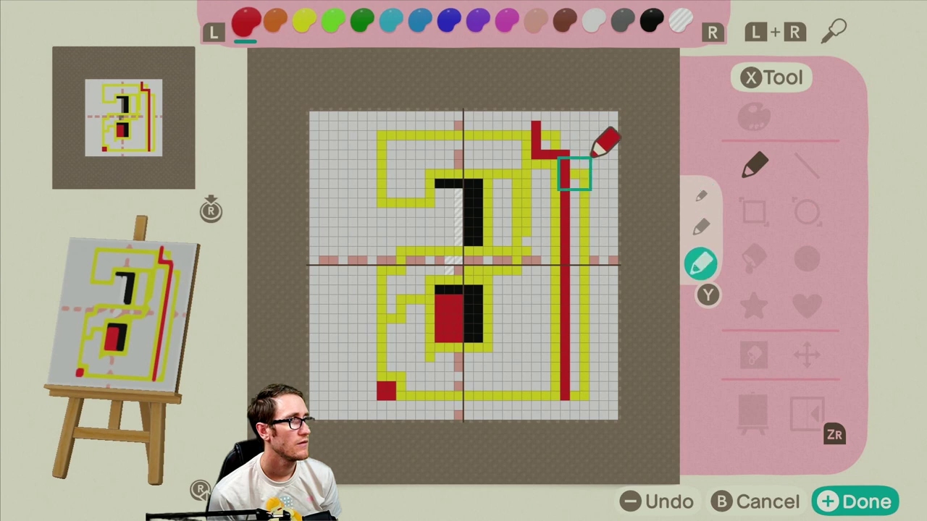
{"action": "left_click", "coordinate": [583, 173]}
{"action": "left_click_drag", "start_coordinate": [583, 174], "coordinate": [583, 404]}
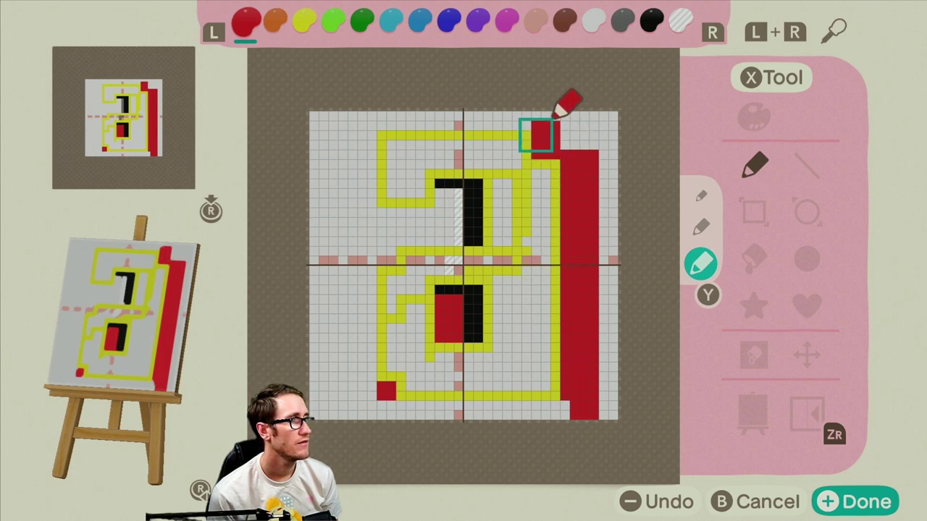
{"action": "left_click", "coordinate": [449, 203]}
{"action": "mouse_move", "coordinate": [449, 203]}
{"action": "left_mouse_down"}
{"action": "mouse_move", "coordinate": [448, 232]}
{"action": "mouse_move", "coordinate": [400, 261]}
{"action": "left_mouse_up"}
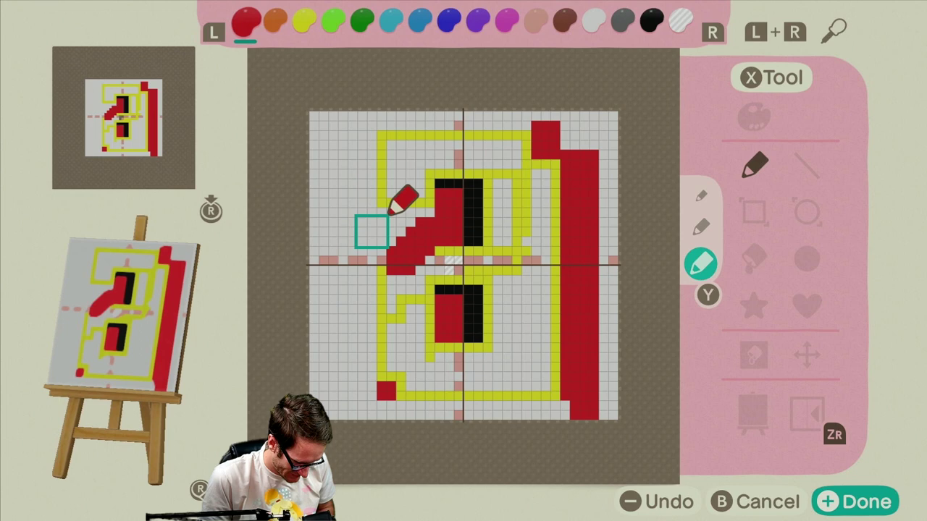
Undo the stray diagonal red stroke and fill red cells left of the upper black block.
{"action": "key", "text": "ctrl+z"}
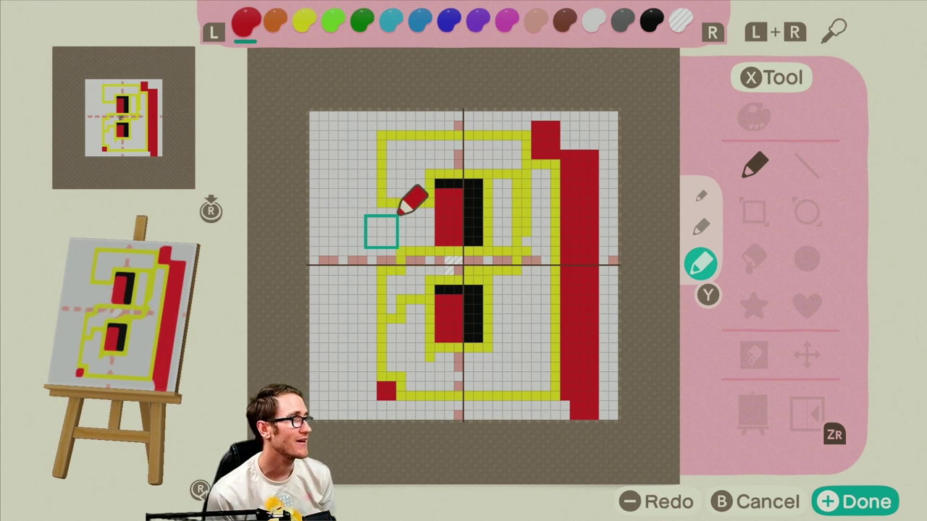
{"action": "left_click", "coordinate": [420, 231]}
{"action": "mouse_move", "coordinate": [411, 231]}
{"action": "left_mouse_down"}
{"action": "mouse_move", "coordinate": [381, 230]}
{"action": "mouse_move", "coordinate": [383, 217]}
{"action": "mouse_move", "coordinate": [381, 231]}
{"action": "mouse_move", "coordinate": [370, 230]}
{"action": "mouse_move", "coordinate": [370, 250]}
{"action": "mouse_move", "coordinate": [381, 250]}
{"action": "mouse_move", "coordinate": [381, 227]}
{"action": "mouse_move", "coordinate": [409, 227]}
{"action": "mouse_move", "coordinate": [419, 207]}
{"action": "mouse_move", "coordinate": [420, 223]}
{"action": "left_mouse_up"}
{"action": "left_click", "coordinate": [420, 222]}
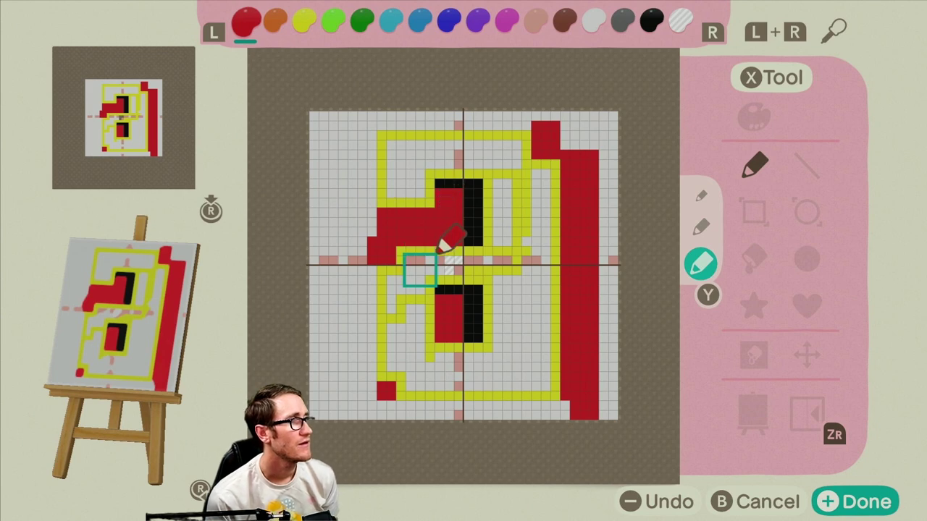
Fill the letter's body solid yellow with the large pen around the red and black counters.
{"action": "key", "text": "r"}
{"action": "key", "text": "r"}
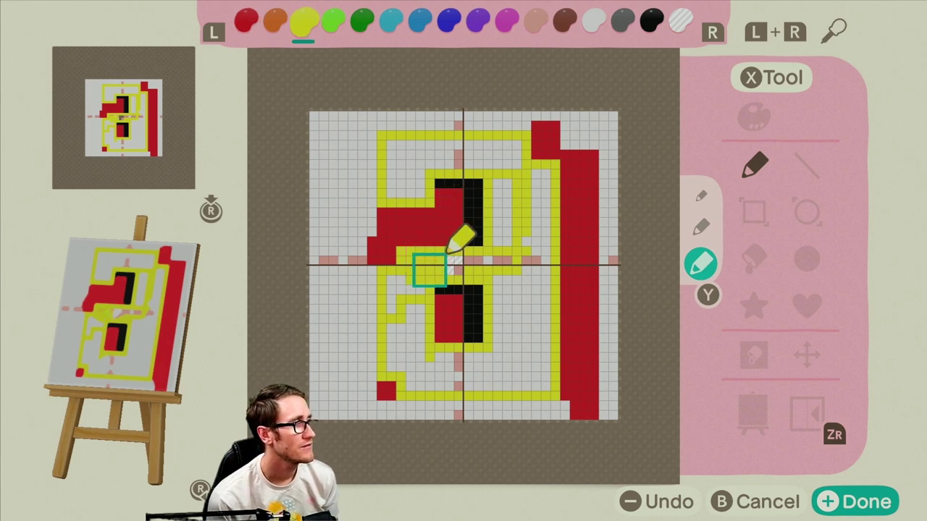
{"action": "mouse_move", "coordinate": [449, 241]}
{"action": "left_mouse_down"}
{"action": "mouse_move", "coordinate": [525, 241]}
{"action": "mouse_move", "coordinate": [527, 173]}
{"action": "mouse_move", "coordinate": [534, 161]}
{"action": "mouse_move", "coordinate": [554, 162]}
{"action": "mouse_move", "coordinate": [557, 322]}
{"action": "mouse_move", "coordinate": [548, 355]}
{"action": "mouse_move", "coordinate": [440, 355]}
{"action": "mouse_move", "coordinate": [438, 345]}
{"action": "mouse_move", "coordinate": [525, 346]}
{"action": "mouse_move", "coordinate": [524, 130]}
{"action": "mouse_move", "coordinate": [428, 132]}
{"action": "left_mouse_up"}
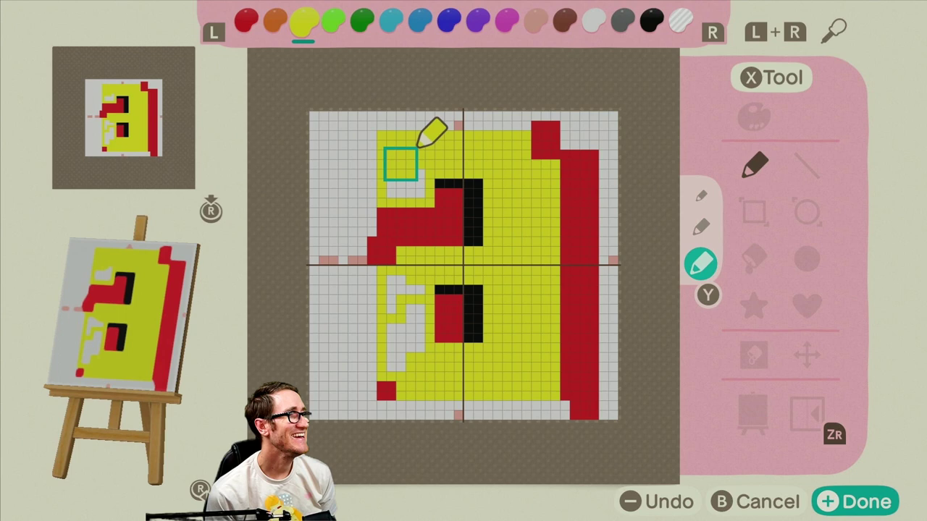
{"action": "mouse_move", "coordinate": [400, 165]}
{"action": "left_mouse_down"}
{"action": "mouse_move", "coordinate": [410, 209]}
{"action": "mouse_move", "coordinate": [400, 225]}
{"action": "mouse_move", "coordinate": [399, 355]}
{"action": "mouse_move", "coordinate": [410, 348]}
{"action": "mouse_move", "coordinate": [410, 296]}
{"action": "left_mouse_up"}
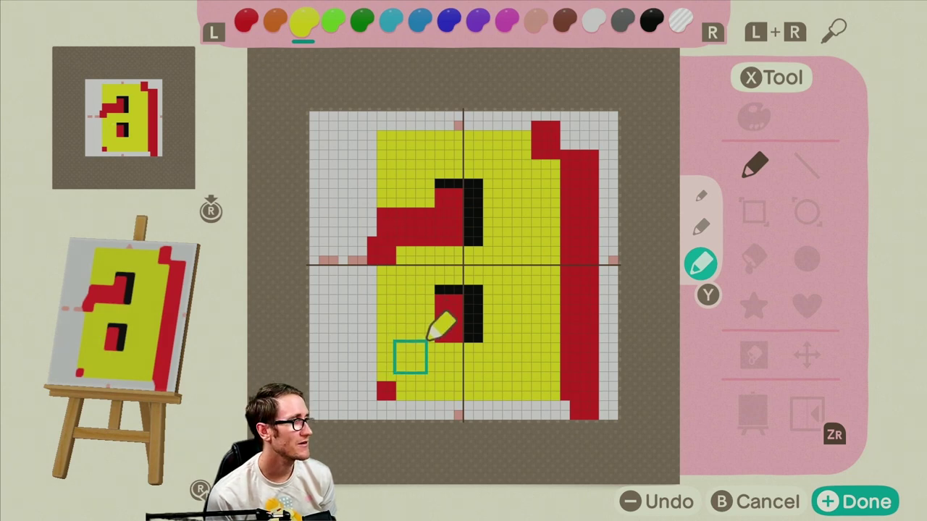
{"action": "key", "text": "r"}
{"action": "key", "text": "r"}
{"action": "key", "text": "r"}
{"action": "key", "text": "r"}
{"action": "key", "text": "r"}
{"action": "key", "text": "r"}
{"action": "key", "text": "r"}
{"action": "key", "text": "r"}
{"action": "key", "text": "r"}
{"action": "key", "text": "r"}
{"action": "key", "text": "r"}
{"action": "key", "text": "r"}
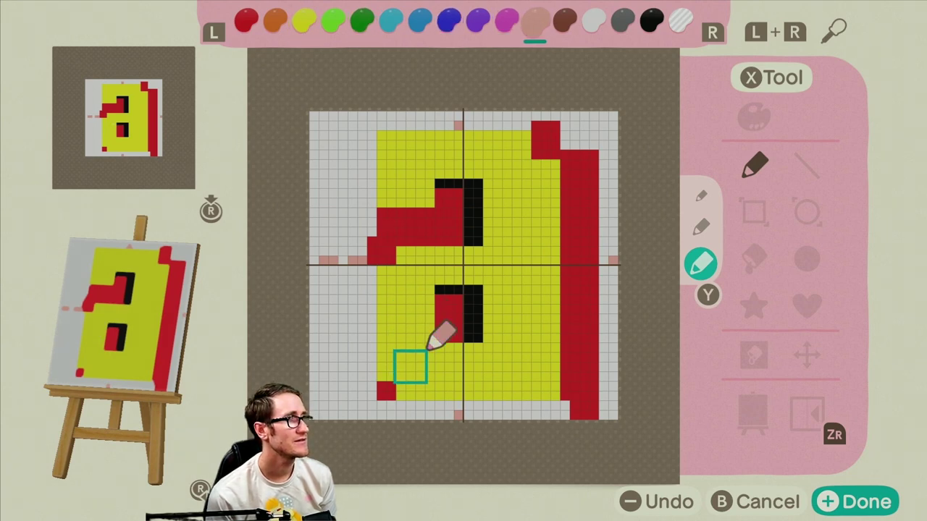
Draw a one-cell black shadow along the letter's bottom and lower-left edge.
{"action": "key", "text": "y"}
{"action": "key", "text": "y"}
{"action": "key", "text": "y"}
{"action": "key", "text": "y"}
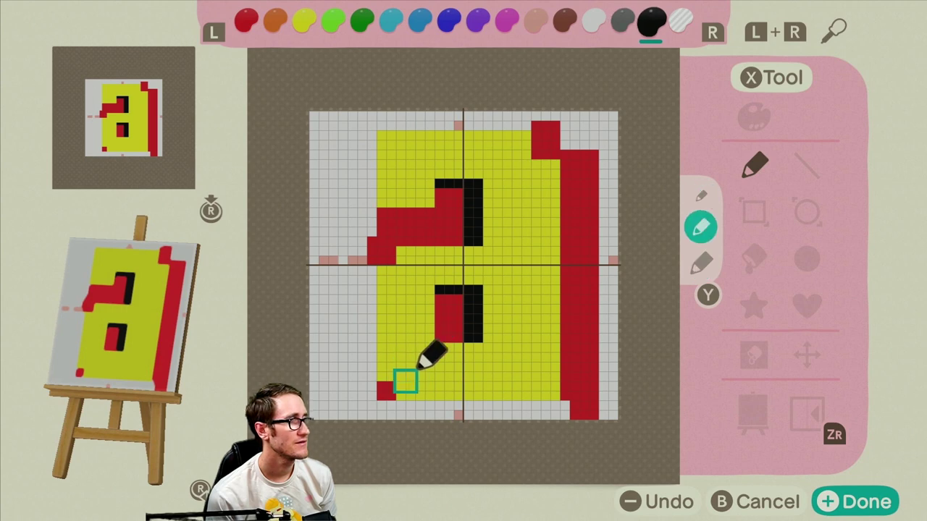
{"action": "left_click_drag", "start_coordinate": [400, 407], "coordinate": [535, 406]}
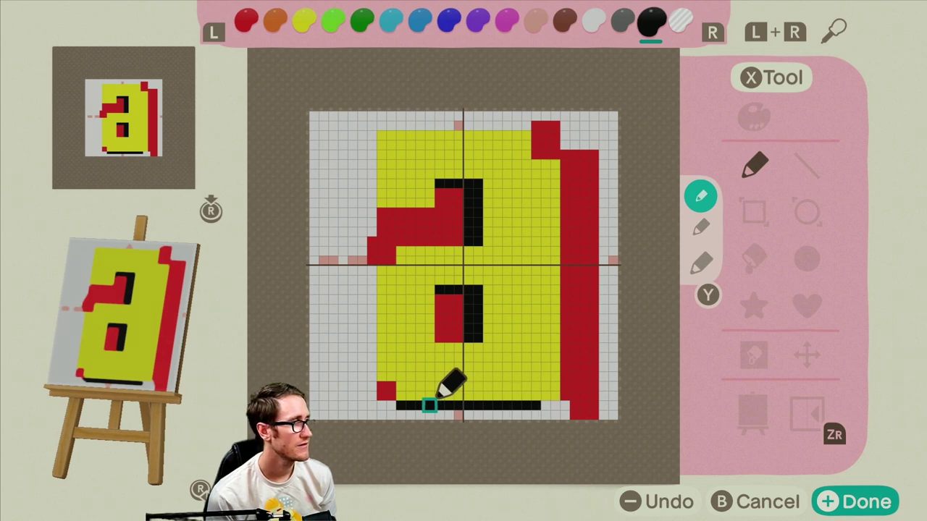
{"action": "left_click", "coordinate": [390, 395]}
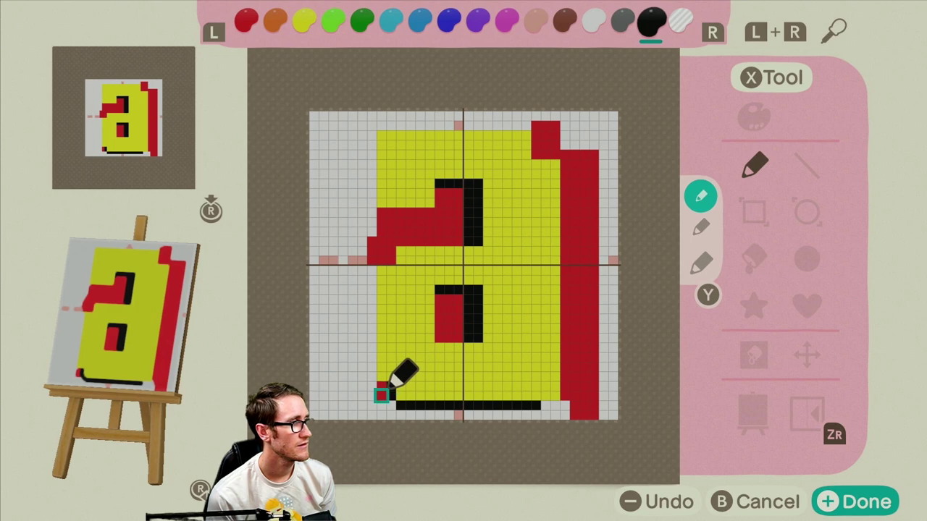
{"action": "left_click_drag", "start_coordinate": [390, 395], "coordinate": [390, 405]}
{"action": "left_click", "coordinate": [382, 386]}
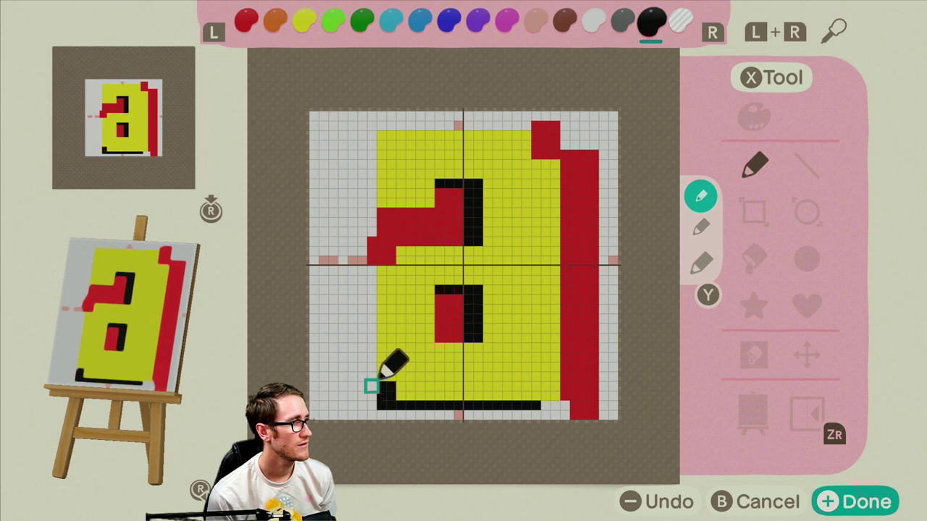
{"action": "mouse_move", "coordinate": [371, 386]}
{"action": "left_mouse_down"}
{"action": "mouse_move", "coordinate": [371, 281]}
{"action": "mouse_move", "coordinate": [362, 377]}
{"action": "left_mouse_up"}
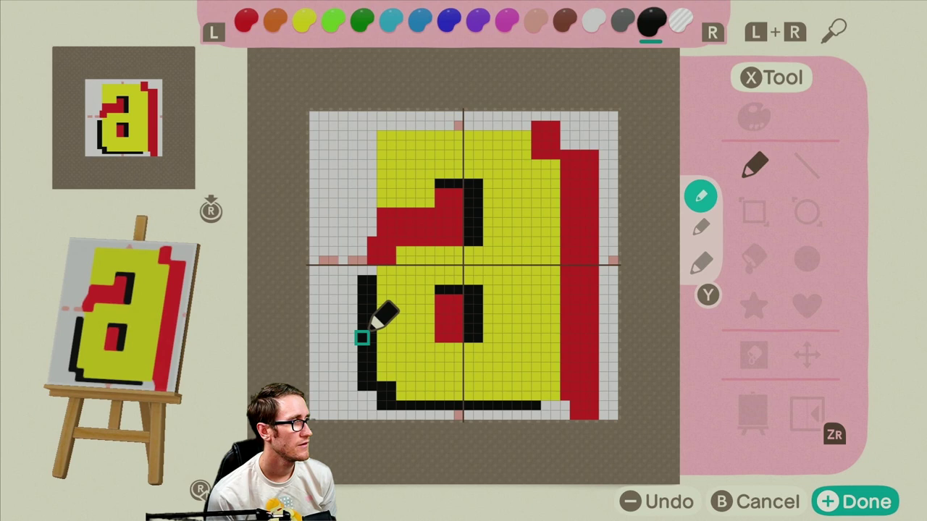
Add black shadow cells below the red hook and up the letter's left edge to its middle.
{"action": "left_click", "coordinate": [391, 252]}
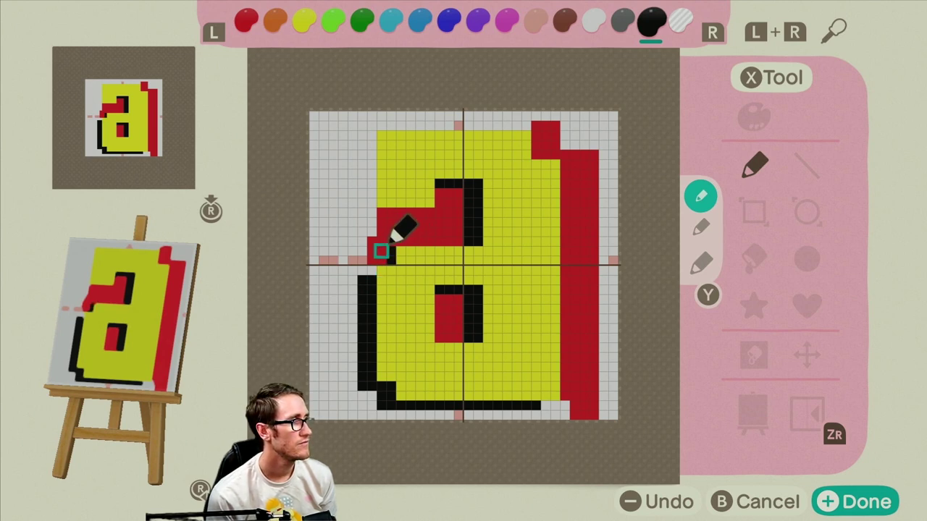
{"action": "left_click", "coordinate": [382, 252]}
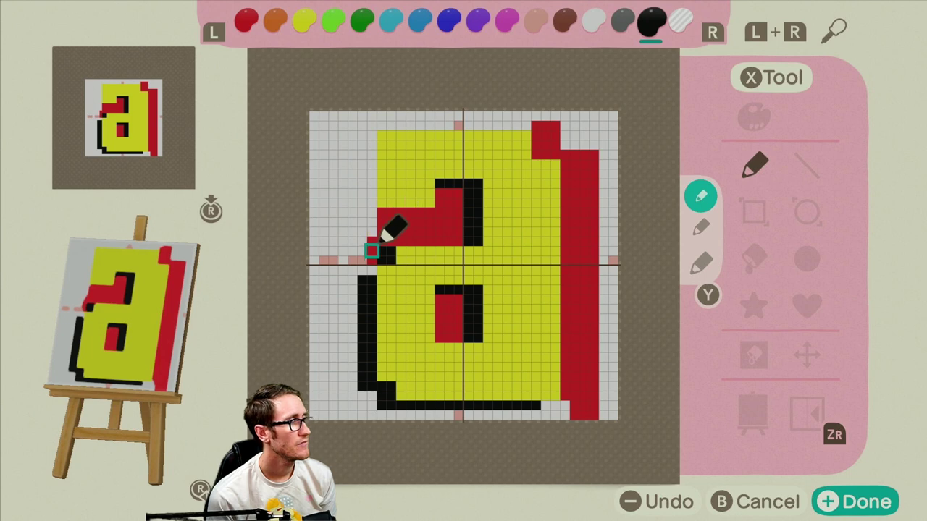
{"action": "left_click", "coordinate": [372, 260]}
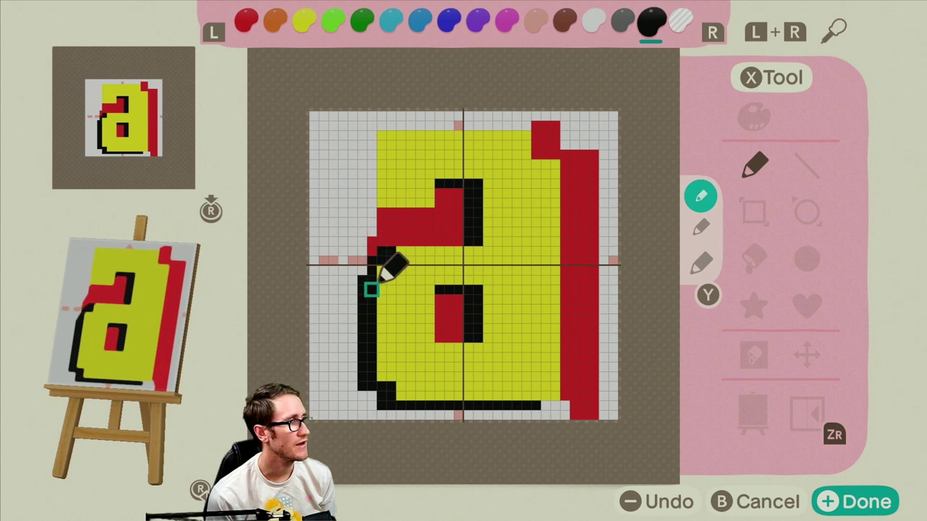
{"action": "left_click", "coordinate": [372, 251]}
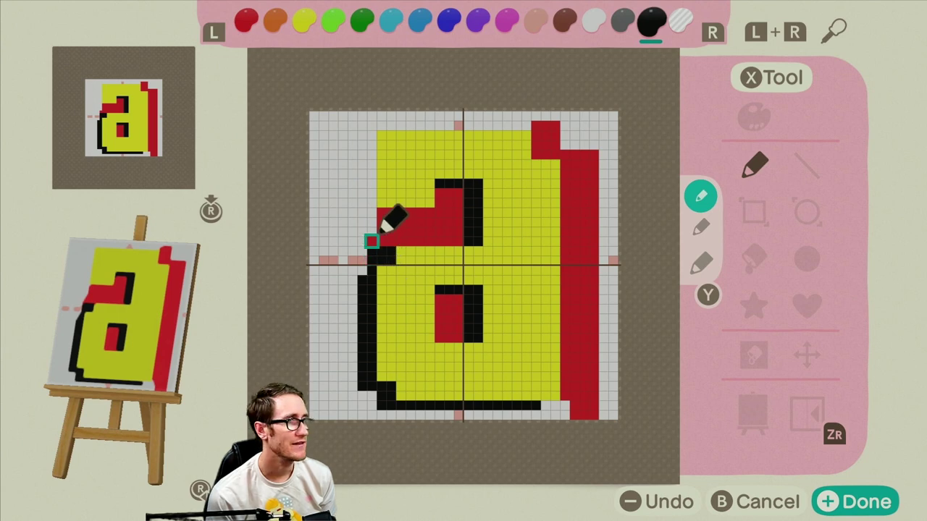
{"action": "mouse_move", "coordinate": [372, 213]}
{"action": "left_mouse_down"}
{"action": "mouse_move", "coordinate": [410, 212]}
{"action": "mouse_move", "coordinate": [362, 212]}
{"action": "mouse_move", "coordinate": [361, 145]}
{"action": "mouse_move", "coordinate": [372, 182]}
{"action": "left_mouse_up"}
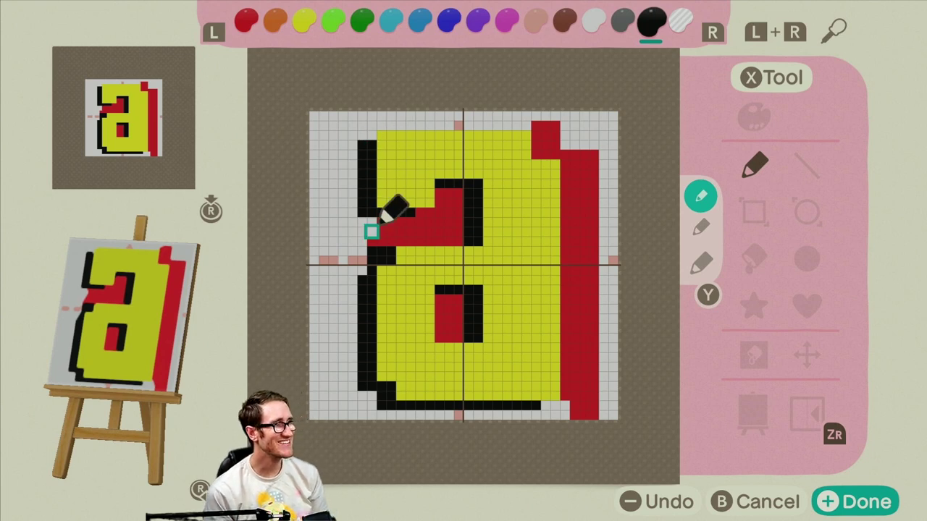
Widen the right red stripe using red and the large pen.
{"action": "key", "text": "l"}
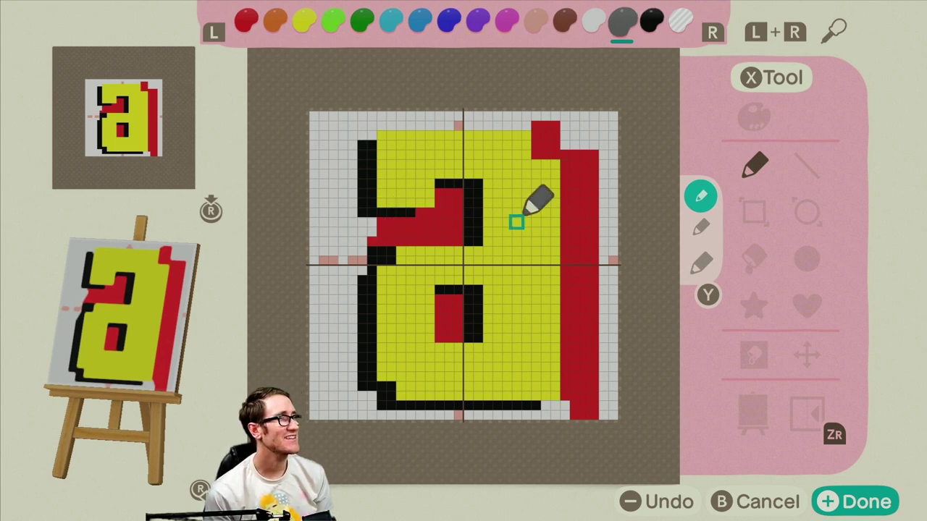
{"action": "key", "text": "r"}
{"action": "key", "text": "r"}
{"action": "key", "text": "r"}
{"action": "key", "text": "r"}
{"action": "key", "text": "l"}
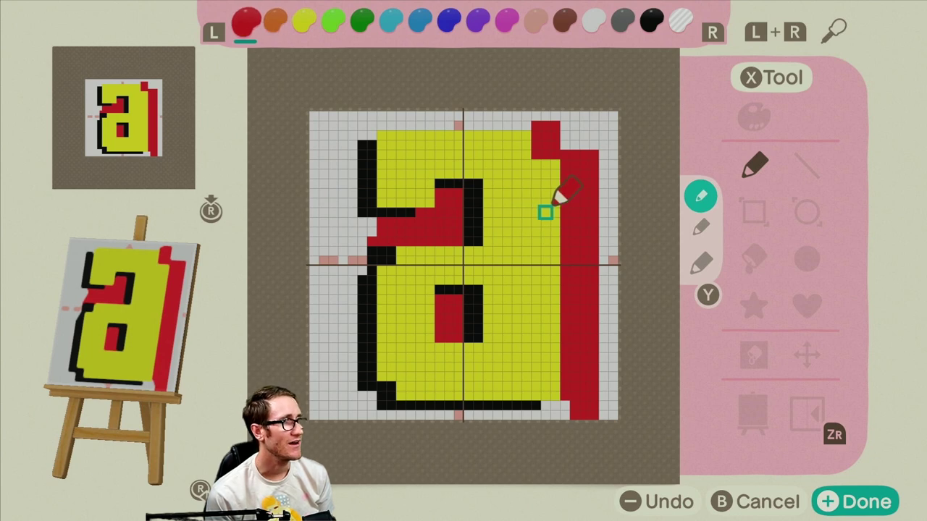
{"action": "key", "text": "y"}
{"action": "key", "text": "y"}
{"action": "mouse_move", "coordinate": [559, 217]}
{"action": "left_mouse_down"}
{"action": "mouse_move", "coordinate": [563, 174]}
{"action": "mouse_move", "coordinate": [565, 406]}
{"action": "mouse_move", "coordinate": [554, 406]}
{"action": "left_mouse_up"}
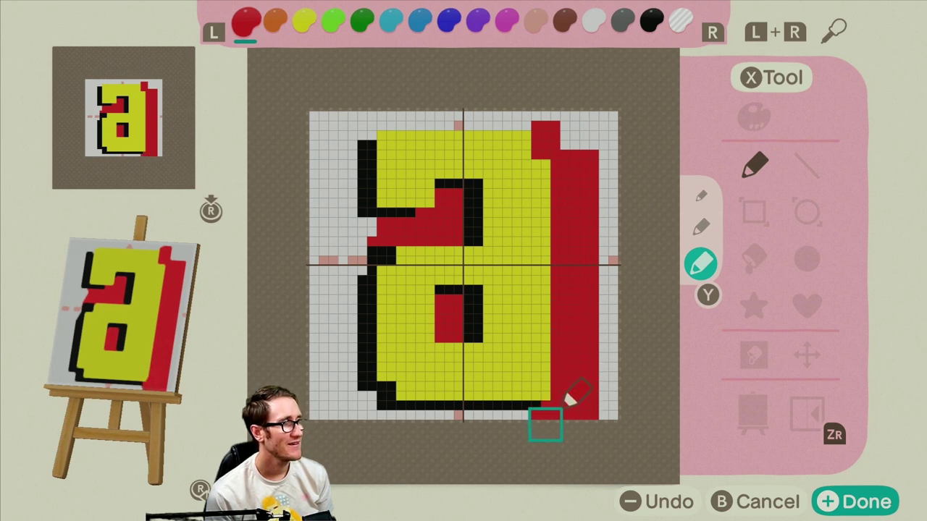
Paint all remaining grey cells around the letter red with the large pen.
{"action": "mouse_move", "coordinate": [566, 402]}
{"action": "left_mouse_down"}
{"action": "mouse_move", "coordinate": [371, 398]}
{"action": "mouse_move", "coordinate": [381, 391]}
{"action": "mouse_move", "coordinate": [367, 377]}
{"action": "mouse_move", "coordinate": [362, 384]}
{"action": "mouse_move", "coordinate": [364, 110]}
{"action": "mouse_move", "coordinate": [341, 105]}
{"action": "mouse_move", "coordinate": [346, 364]}
{"action": "mouse_move", "coordinate": [383, 393]}
{"action": "mouse_move", "coordinate": [622, 394]}
{"action": "mouse_move", "coordinate": [623, 130]}
{"action": "mouse_move", "coordinate": [615, 110]}
{"action": "mouse_move", "coordinate": [595, 105]}
{"action": "mouse_move", "coordinate": [623, 103]}
{"action": "mouse_move", "coordinate": [584, 108]}
{"action": "mouse_move", "coordinate": [584, 81]}
{"action": "mouse_move", "coordinate": [525, 79]}
{"action": "mouse_move", "coordinate": [459, 83]}
{"action": "mouse_move", "coordinate": [469, 94]}
{"action": "mouse_move", "coordinate": [535, 95]}
{"action": "mouse_move", "coordinate": [324, 96]}
{"action": "mouse_move", "coordinate": [371, 97]}
{"action": "mouse_move", "coordinate": [355, 180]}
{"action": "mouse_move", "coordinate": [363, 203]}
{"action": "mouse_move", "coordinate": [394, 202]}
{"action": "mouse_move", "coordinate": [366, 216]}
{"action": "mouse_move", "coordinate": [376, 235]}
{"action": "mouse_move", "coordinate": [356, 237]}
{"action": "left_mouse_up"}
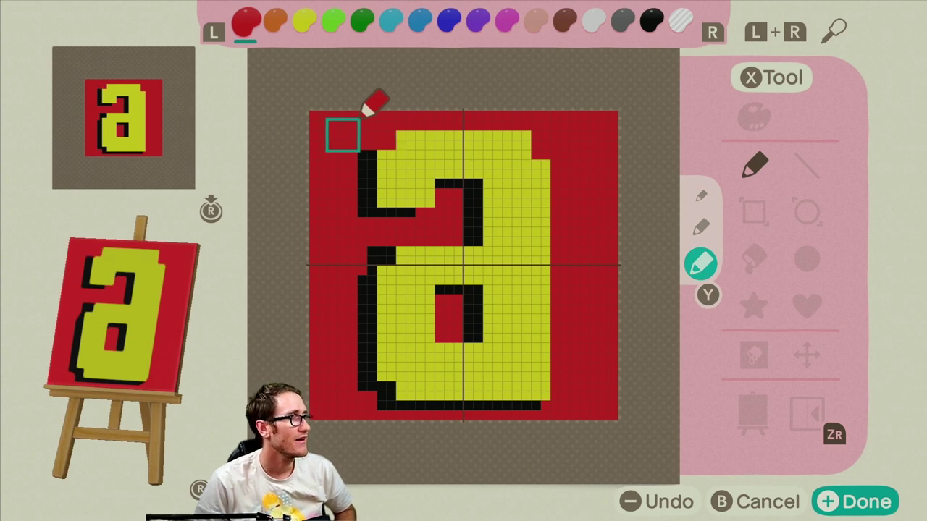
Dot black pixels at the letter's top-left corner with the smallest one-cell pen.
{"action": "key", "text": "l"}
{"action": "key", "text": "l"}
{"action": "key", "text": "x"}
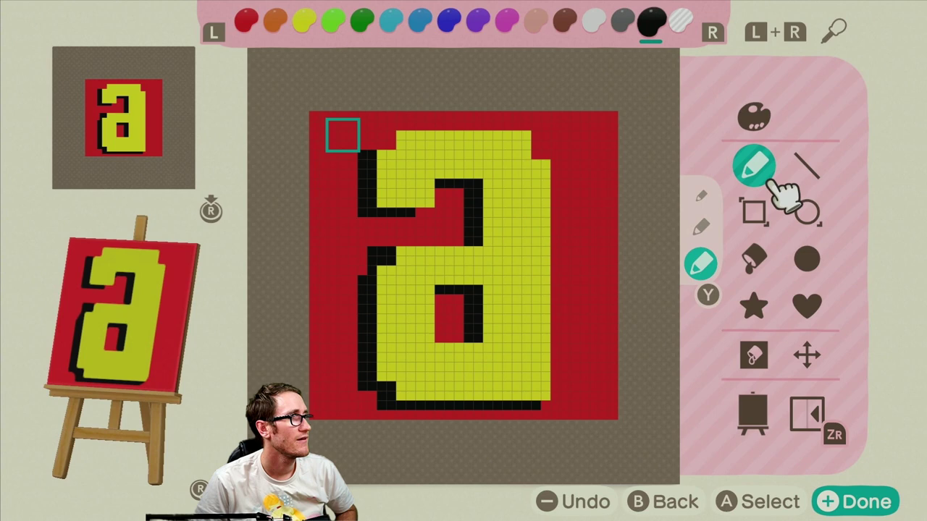
{"action": "key", "text": "y"}
{"action": "key", "text": "b"}
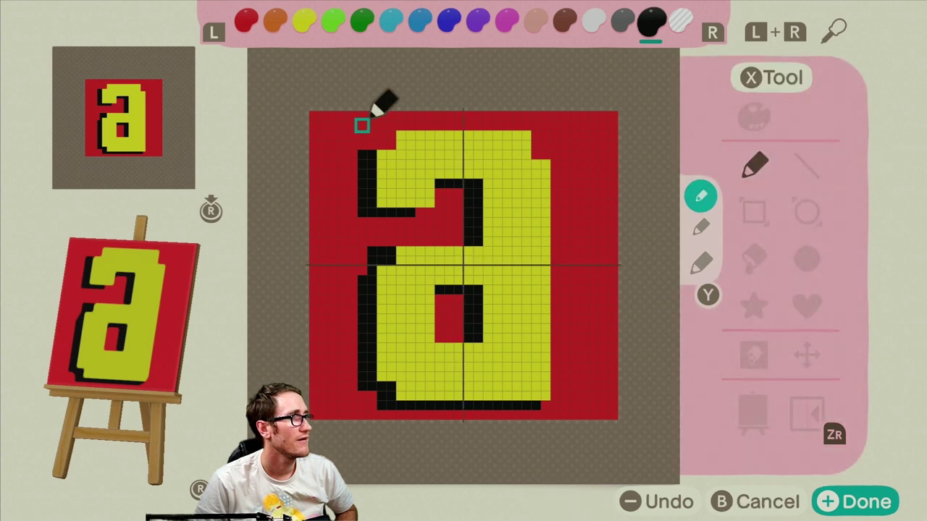
{"action": "left_click", "coordinate": [382, 140]}
{"action": "left_click", "coordinate": [391, 145]}
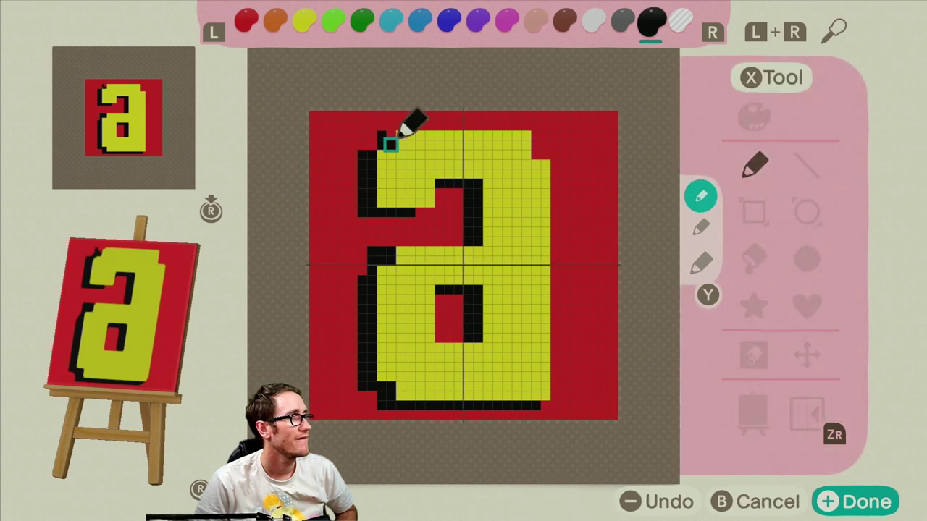
{"action": "left_click", "coordinate": [392, 135]}
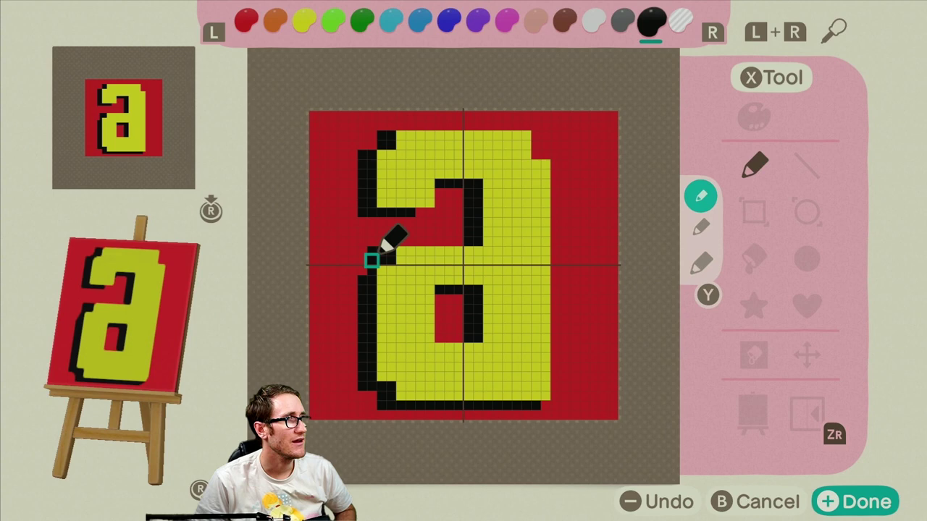
Add one more black pixel at the letter's left edge, then return to red.
{"action": "key", "text": "l"}
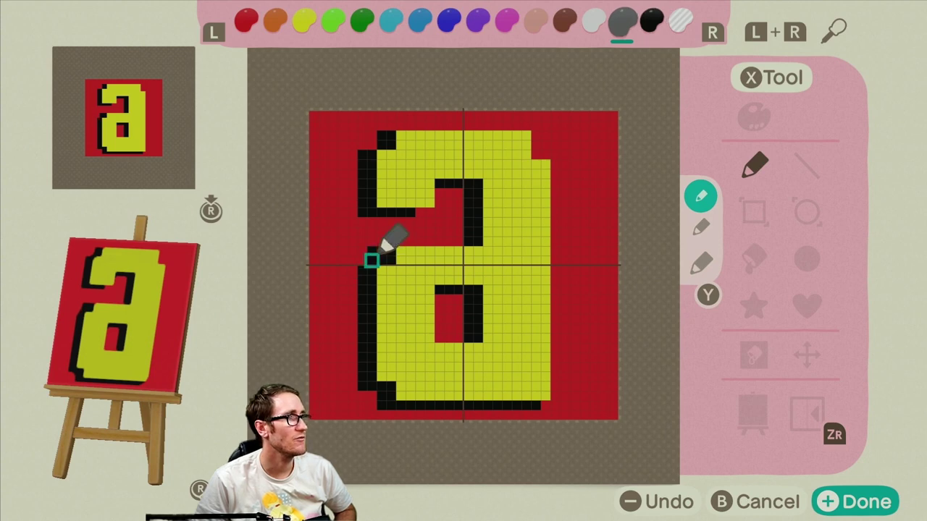
{"action": "key", "text": "r"}
{"action": "key", "text": "r"}
{"action": "key", "text": "r"}
{"action": "key", "text": "r"}
{"action": "key", "text": "l"}
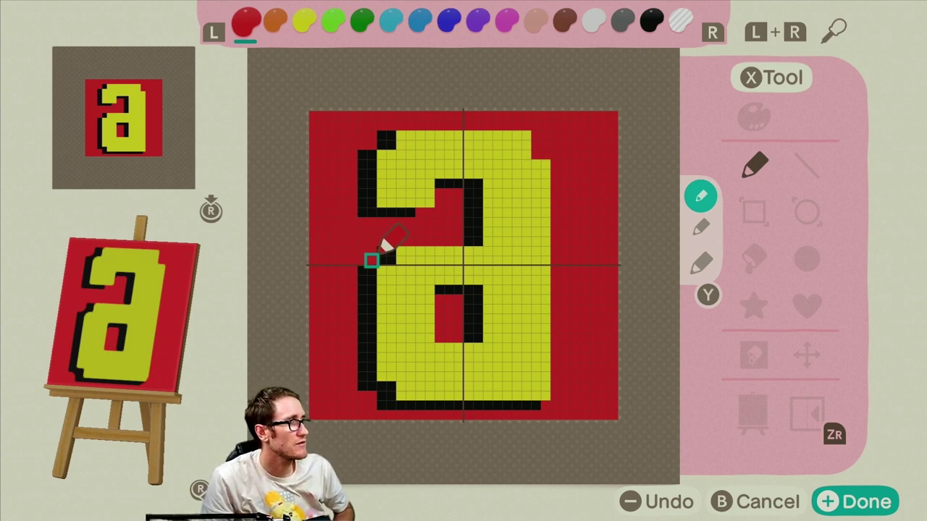
{"action": "key", "text": "l"}
{"action": "key", "text": "l"}
{"action": "left_click", "coordinate": [364, 259]}
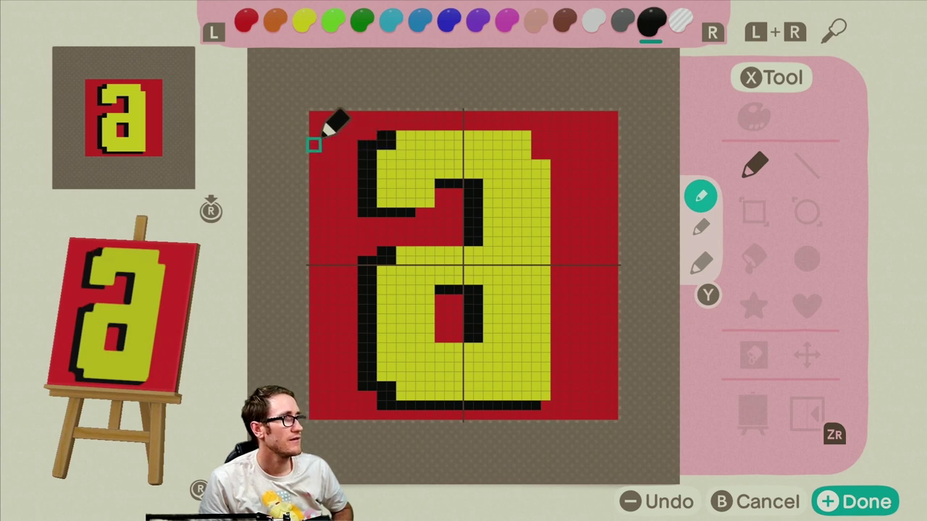
{"action": "key", "text": "r"}
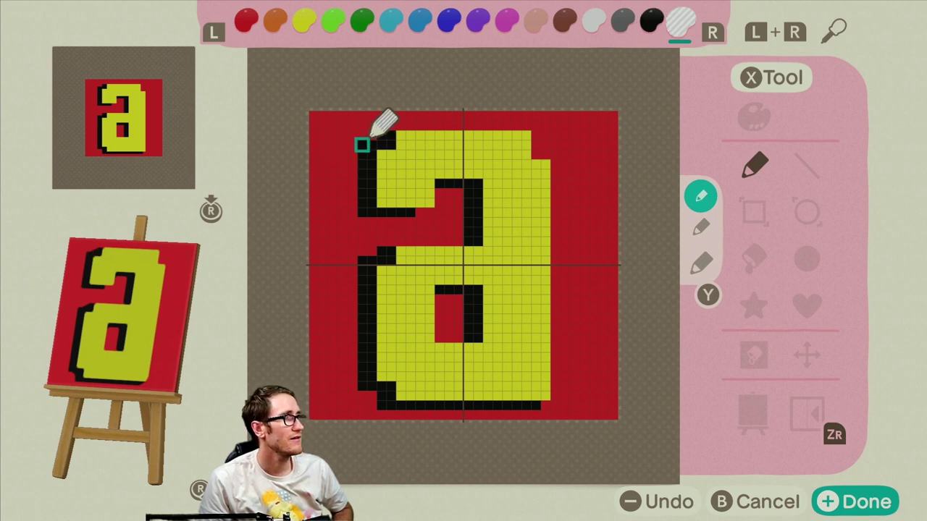
{"action": "key", "text": "r"}
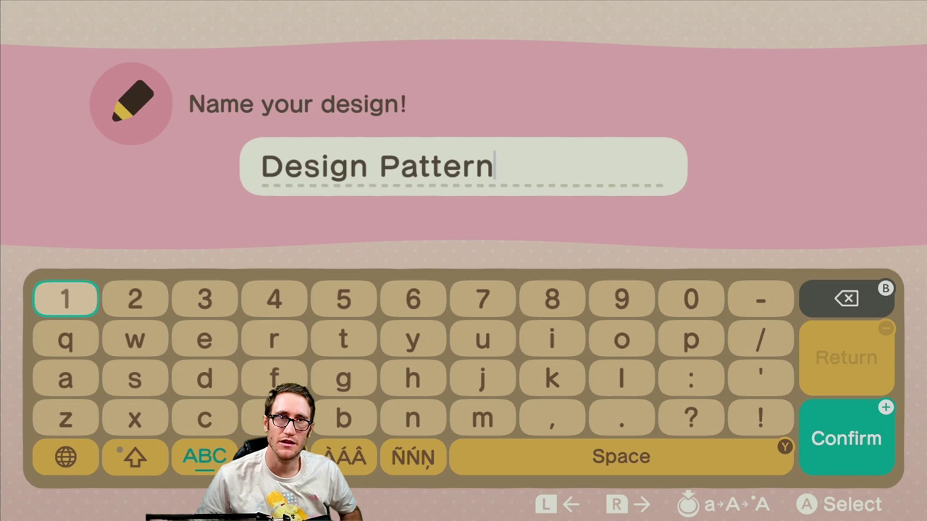
Confirm the name 'Allgamesplayed Logo' and save the design to Custom Designs.
{"action": "key", "text": "Right"}
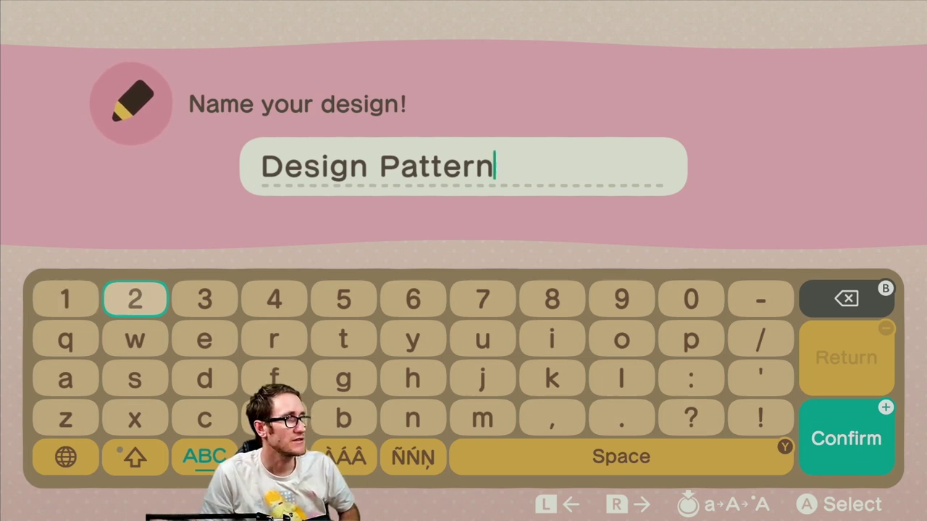
{"action": "key", "text": "Right"}
{"action": "key", "text": "Right"}
{"action": "key", "text": "Right"}
{"action": "key", "text": "Right"}
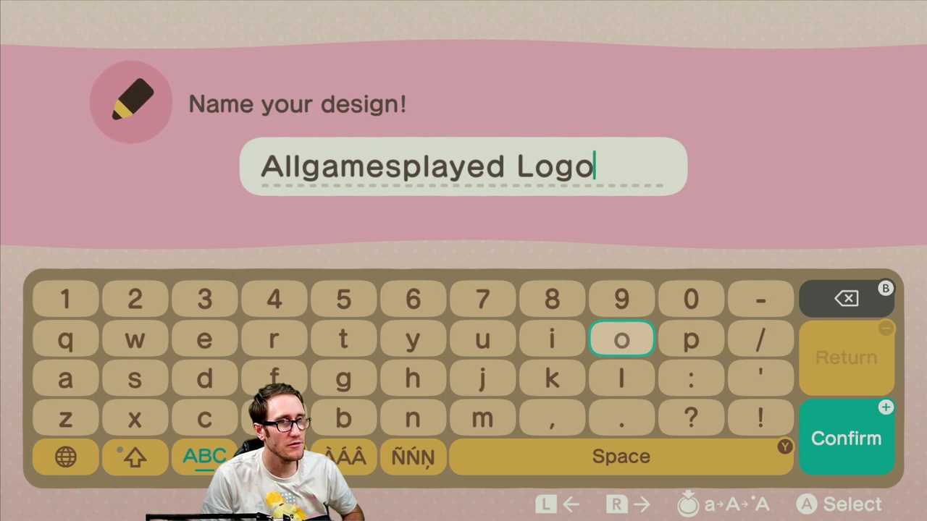
{"action": "key", "text": "Return"}
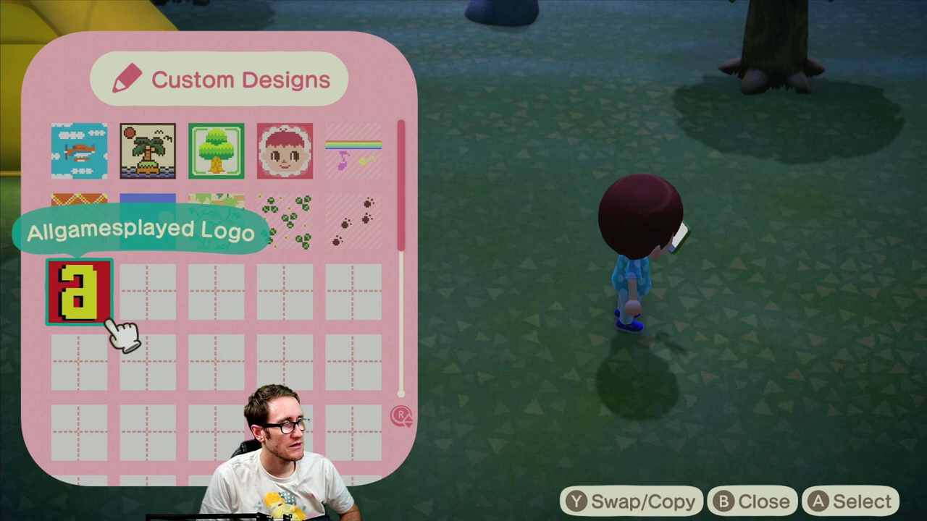
Wear the 'Allgamesplayed Logo' design as a top.
{"action": "left_click", "coordinate": [112, 326]}
{"action": "key", "text": "Down"}
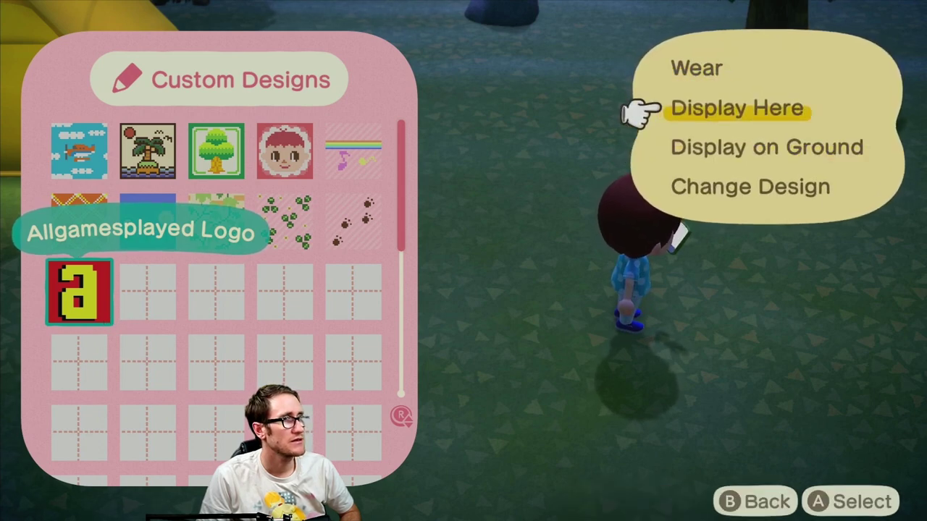
{"action": "key", "text": "Up"}
{"action": "key", "text": "Return"}
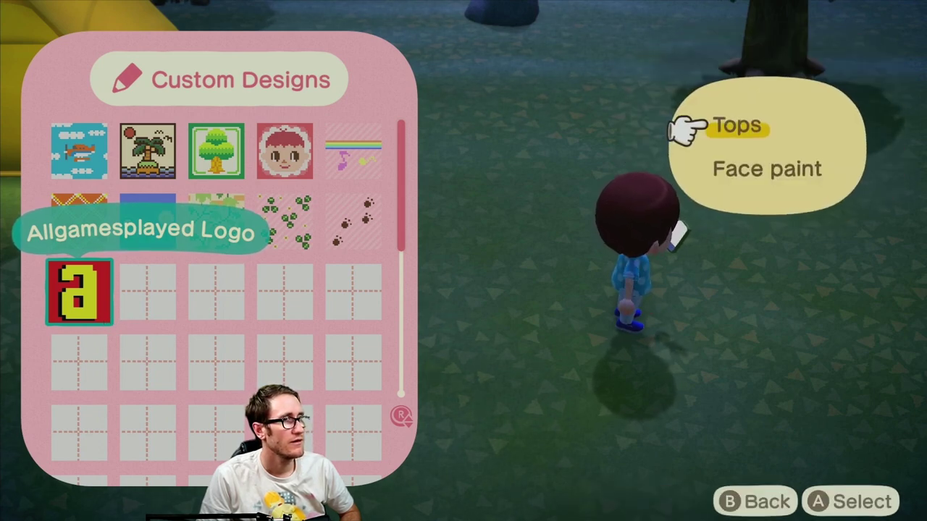
{"action": "key", "text": "Return"}
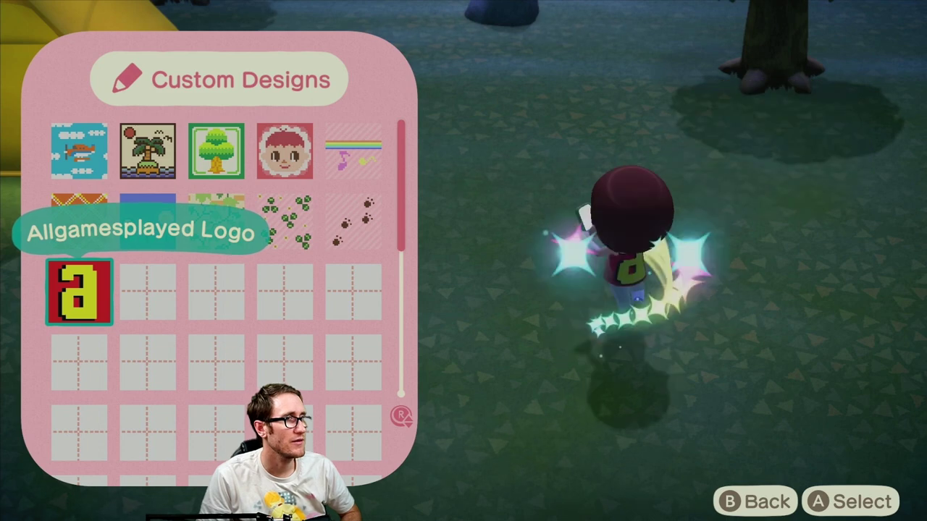
Browse other saved designs, including the island flags, then put the phone away.
{"action": "key", "text": "Up"}
{"action": "key", "text": "Up"}
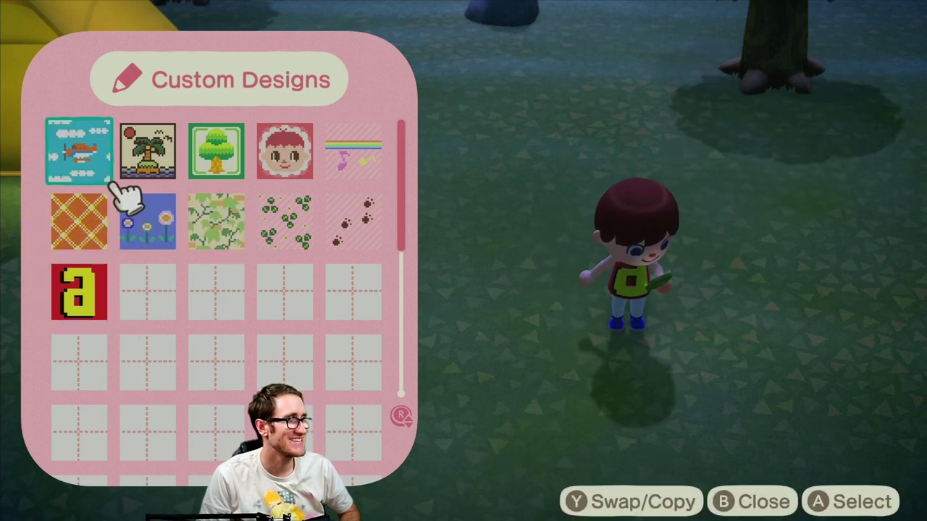
{"action": "key", "text": "Down"}
{"action": "key", "text": "Down"}
{"action": "key", "text": "Down"}
{"action": "key", "text": "Right"}
{"action": "key", "text": "Right"}
{"action": "key", "text": "Right"}
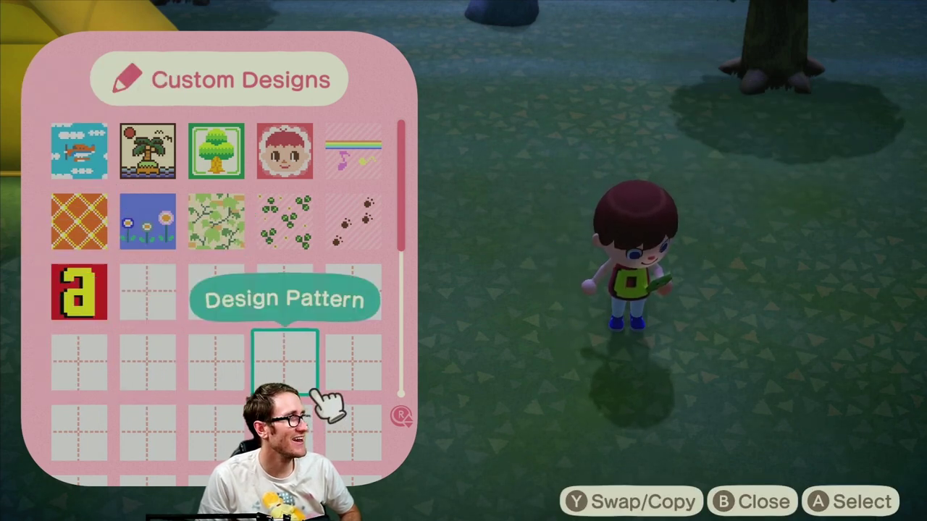
{"action": "key", "text": "Up"}
{"action": "key", "text": "Up"}
{"action": "key", "text": "Left"}
{"action": "key", "text": "Left"}
{"action": "key", "text": "Up"}
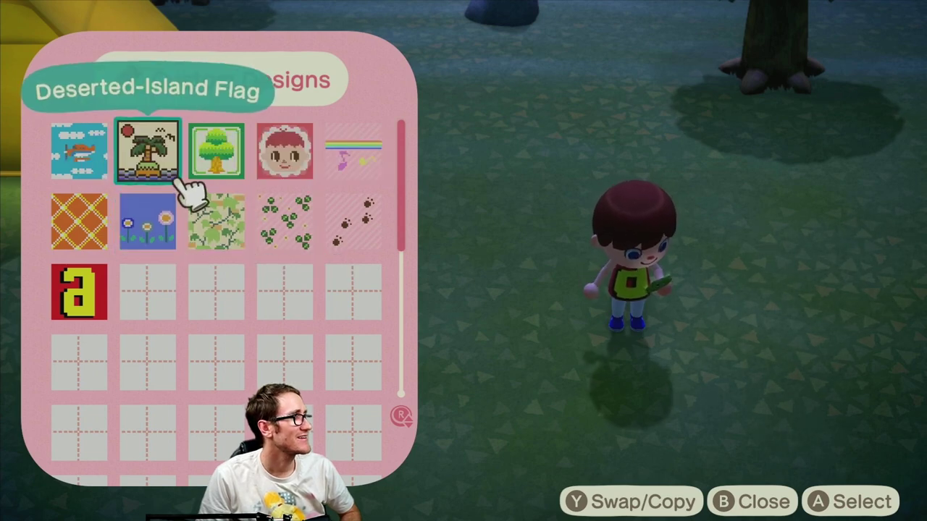
{"action": "key", "text": "Right"}
{"action": "key", "text": "Right"}
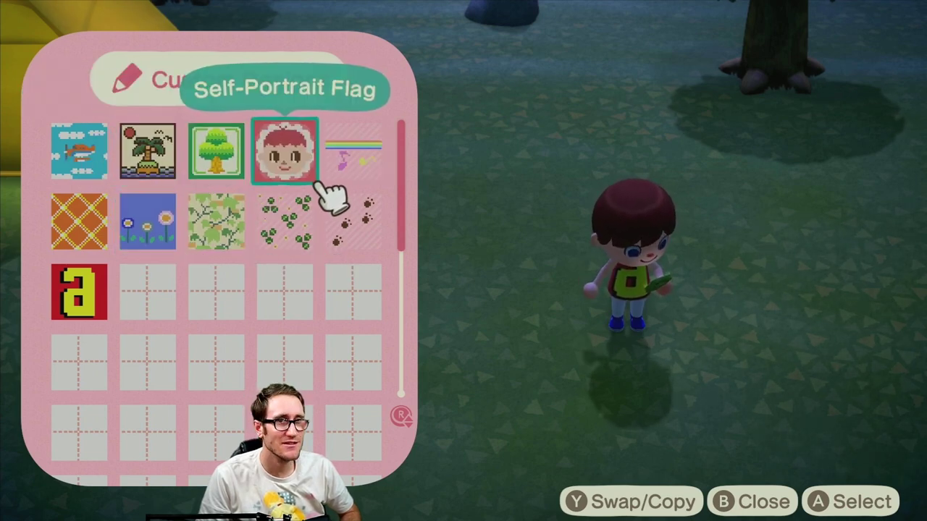
{"action": "key", "text": "Escape"}
{"action": "key", "text": "Escape"}
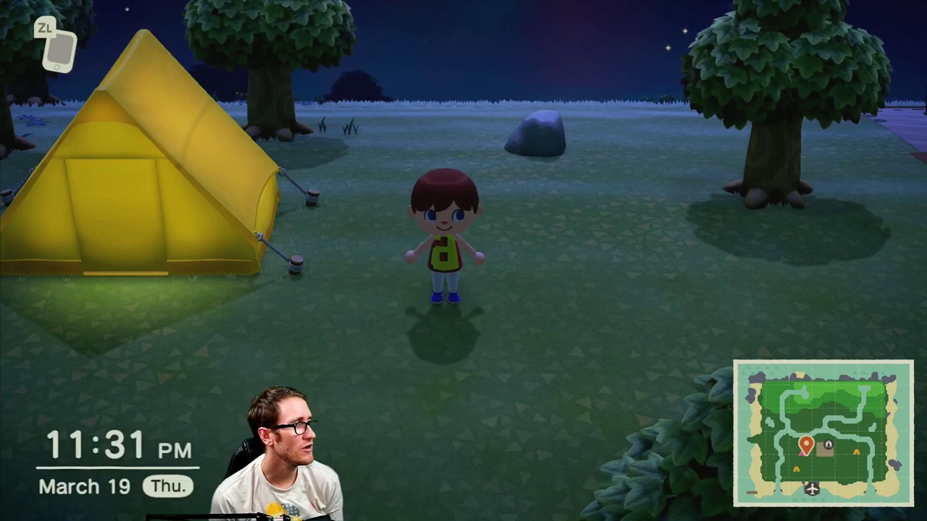
Open Custom Designs on the NookPhone and select the 'Allgamesplayed Logo' design.
{"action": "key", "text": "Up"}
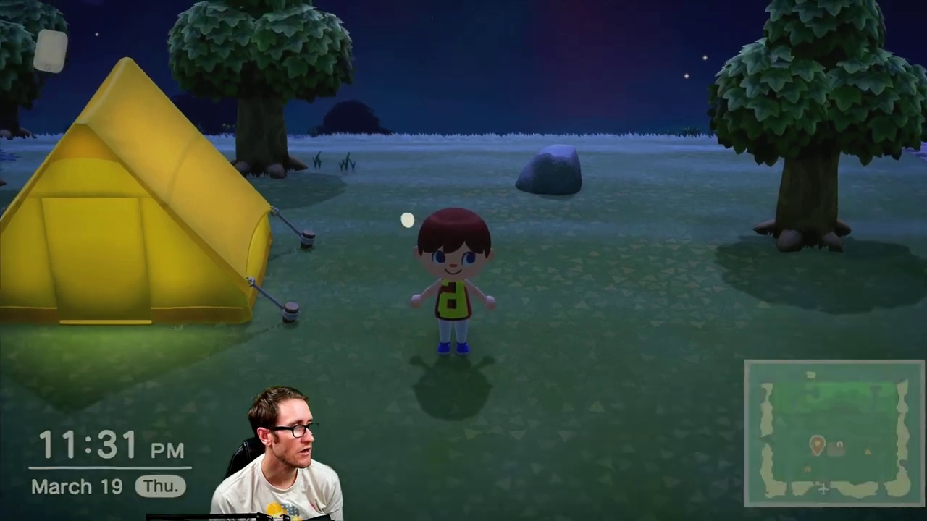
{"action": "key", "text": "x"}
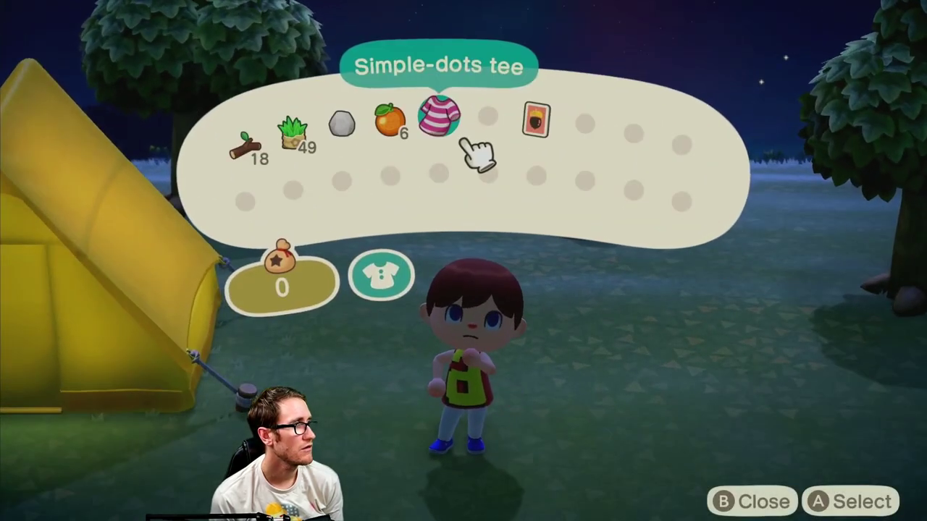
{"action": "key", "text": "Escape"}
{"action": "key", "text": "z"}
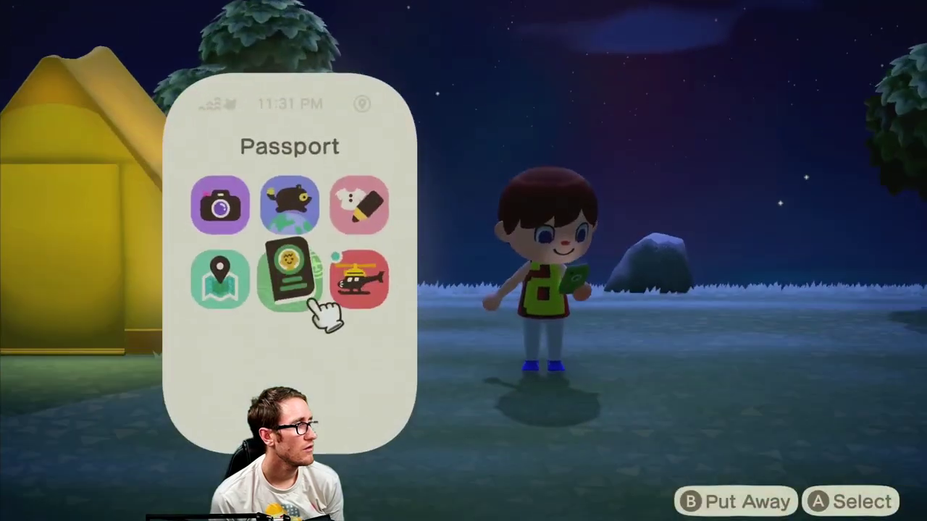
{"action": "key", "text": "Up"}
{"action": "key", "text": "Right"}
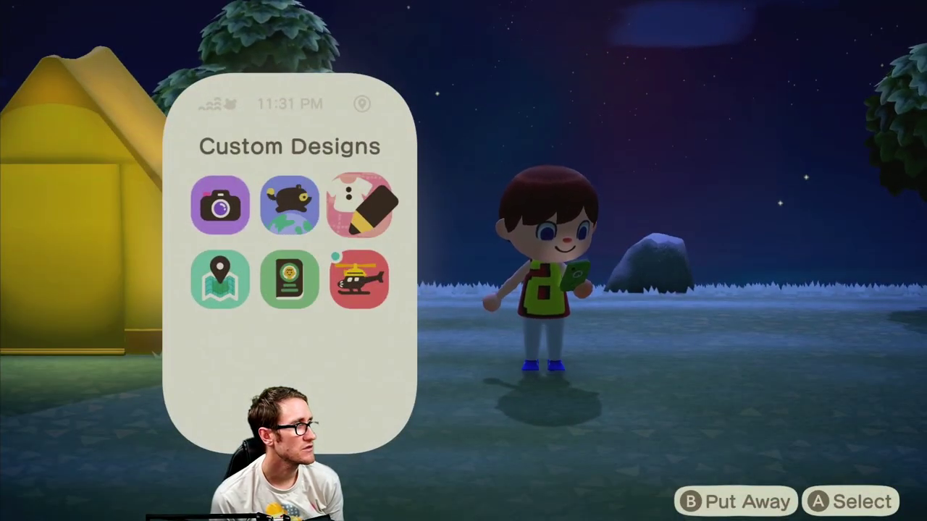
{"action": "key", "text": "Return"}
{"action": "key", "text": "Left"}
{"action": "key", "text": "Left"}
{"action": "key", "text": "Down"}
{"action": "key", "text": "Left"}
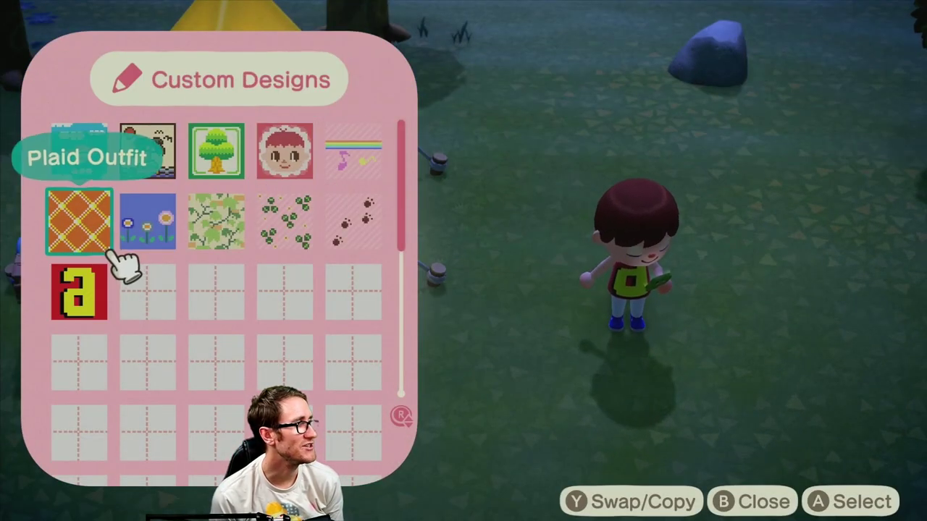
{"action": "key", "text": "Down"}
{"action": "key", "text": "Return"}
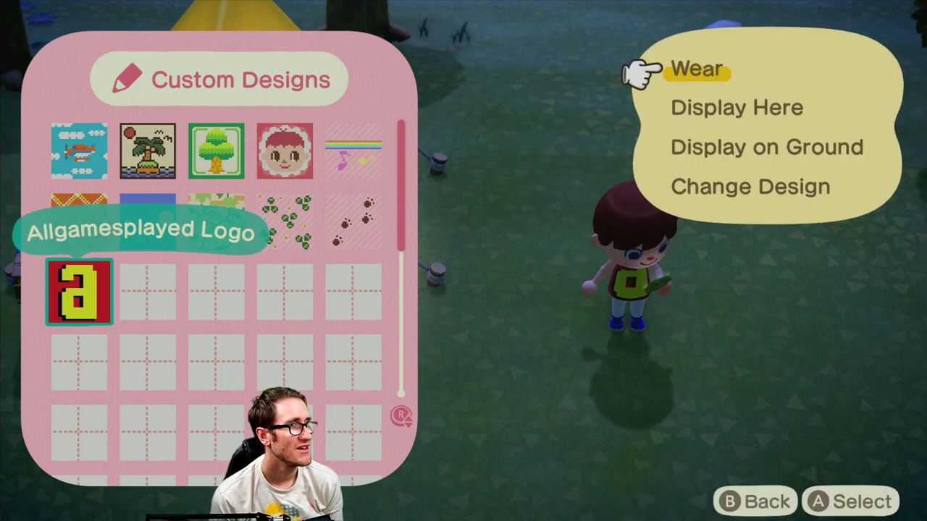
Display the logo at this spot as a painting on an easel.
{"action": "key", "text": "Down"}
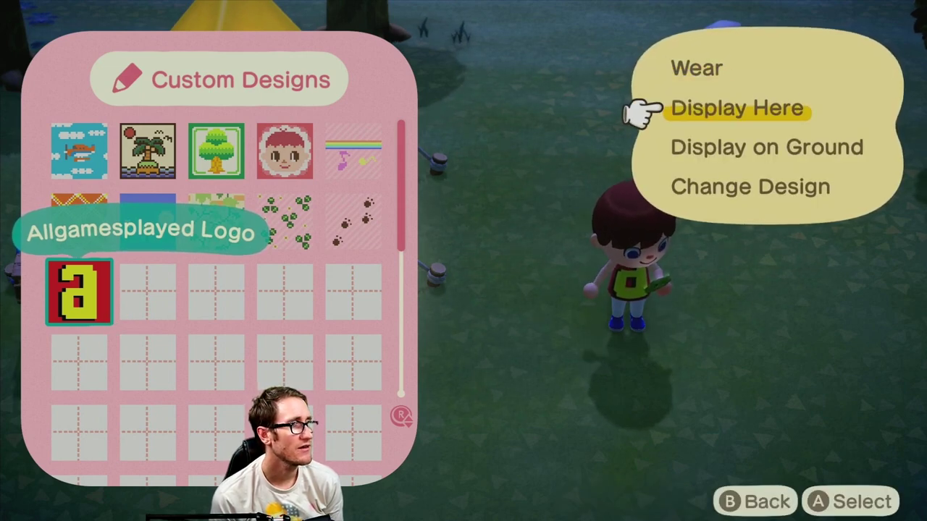
{"action": "key", "text": "Return"}
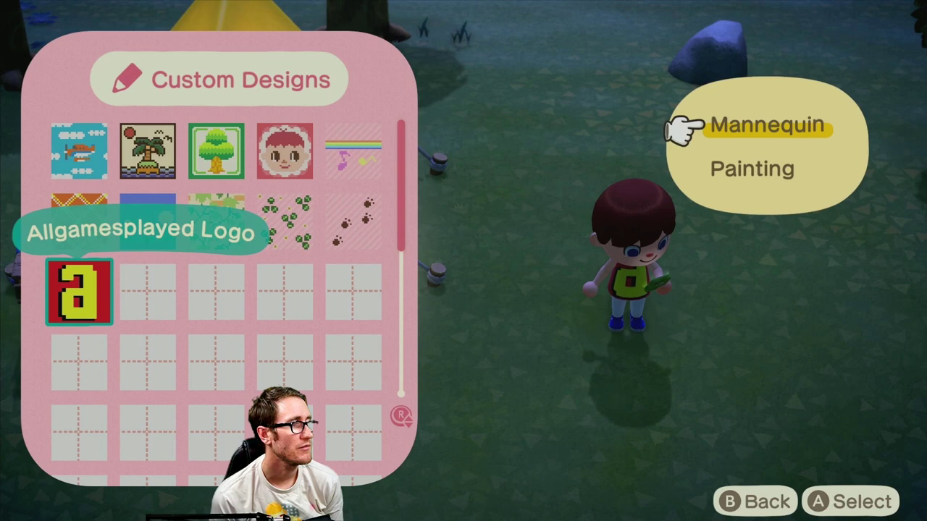
{"action": "key", "text": "Down"}
{"action": "key", "text": "Return"}
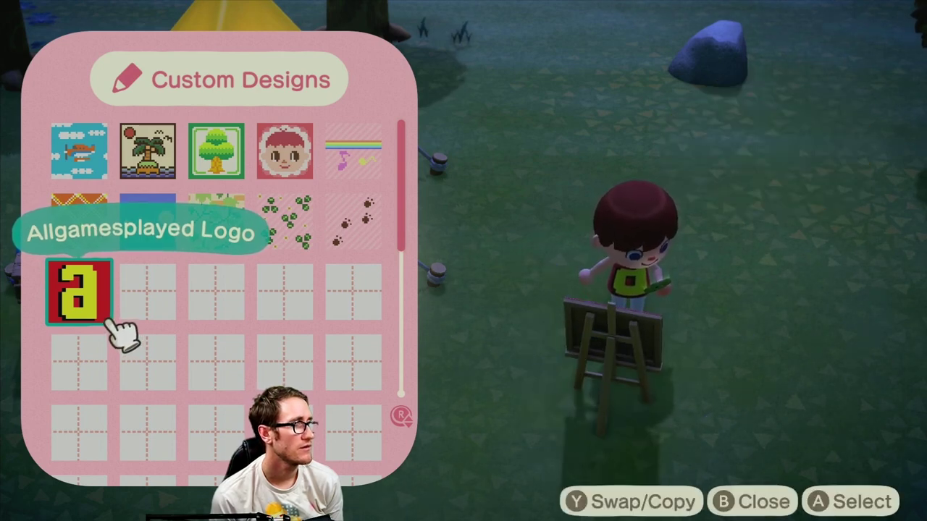
Lay the logo design on the ground instead and put the phone away.
{"action": "key", "text": "Return"}
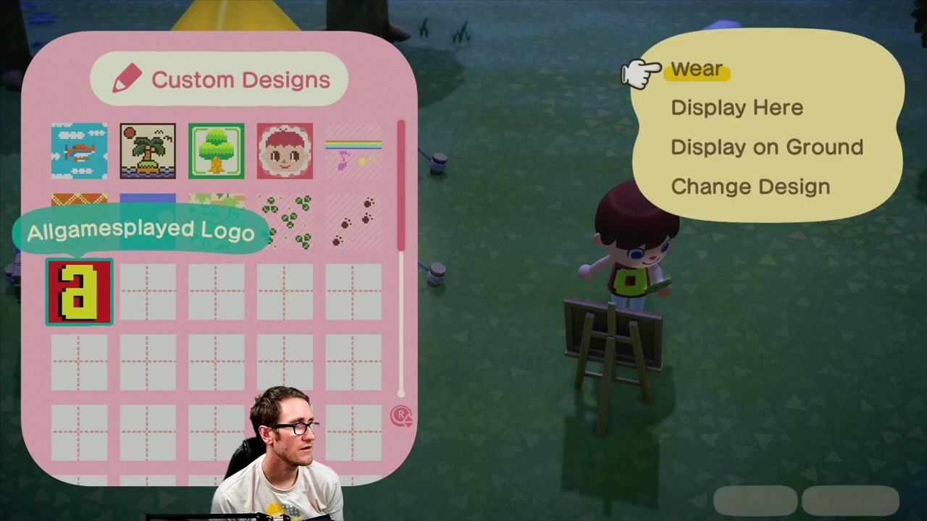
{"action": "key", "text": "Down"}
{"action": "key", "text": "Down"}
{"action": "key", "text": "Return"}
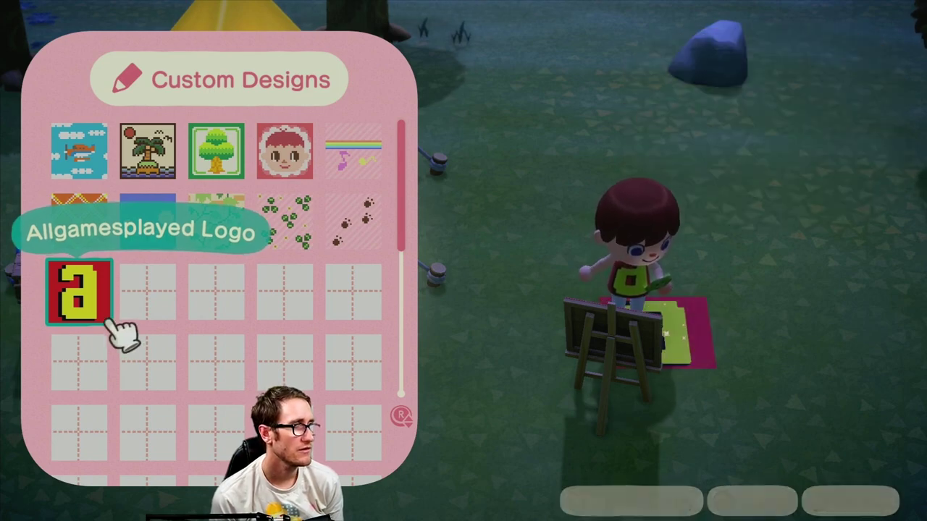
{"action": "key", "text": "Escape"}
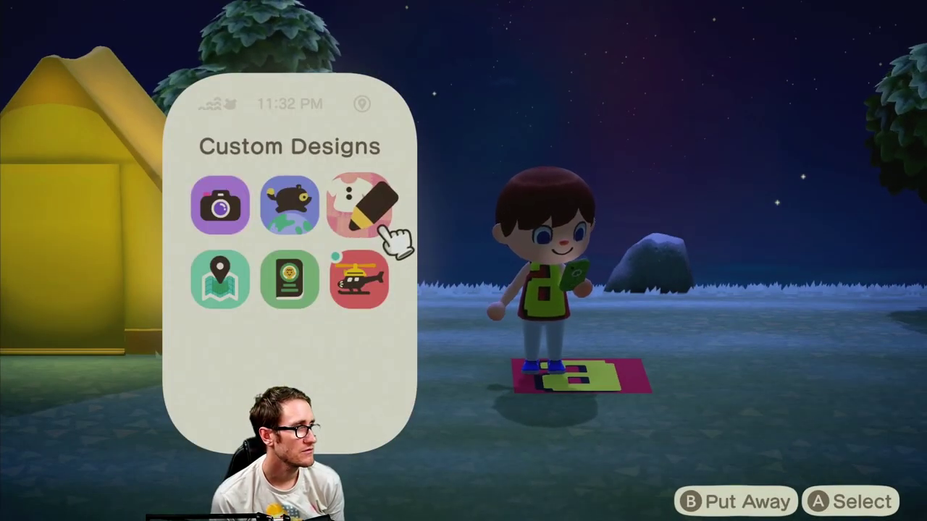
{"action": "key", "text": "Escape"}
{"action": "key", "text": "Up"}
{"action": "key", "text": "Down"}
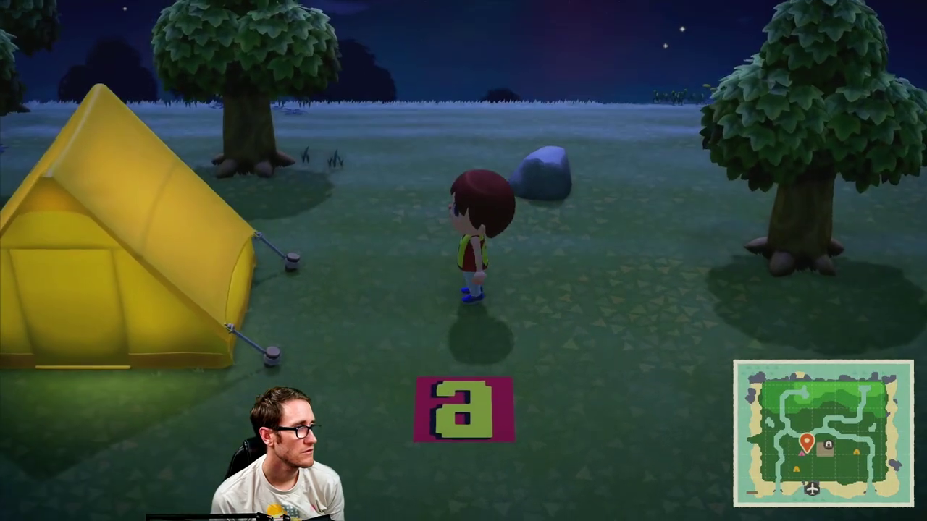
Take a new passport photo of the villager in the logo top and confirm it.
{"action": "key", "text": "Left"}
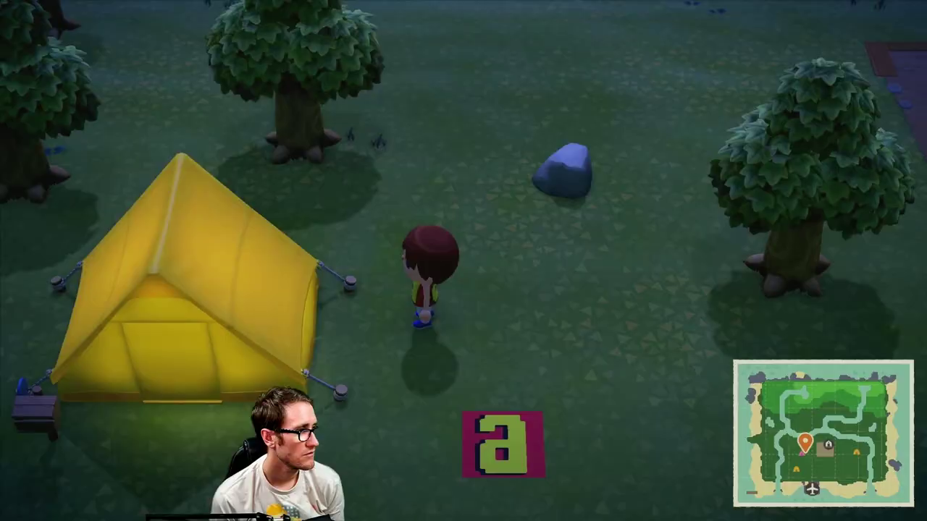
{"action": "key", "text": "Return"}
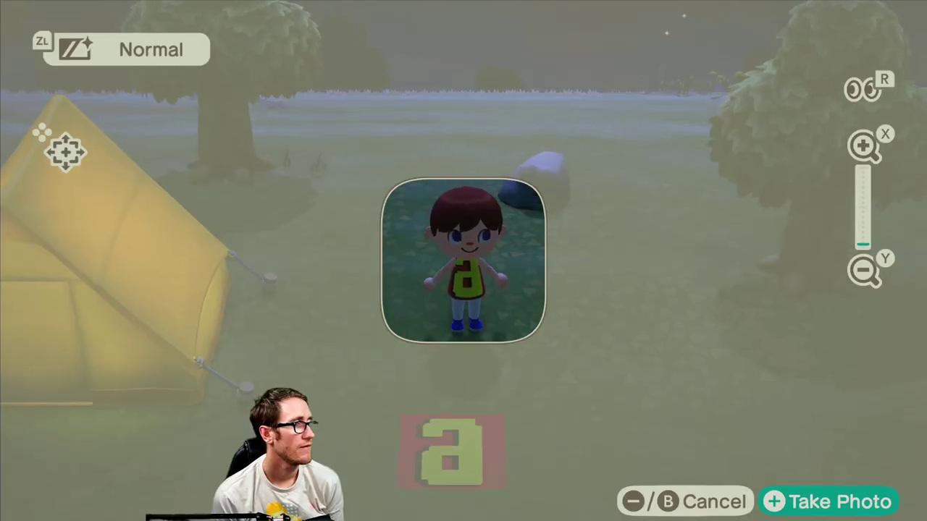
{"action": "key", "text": "Return"}
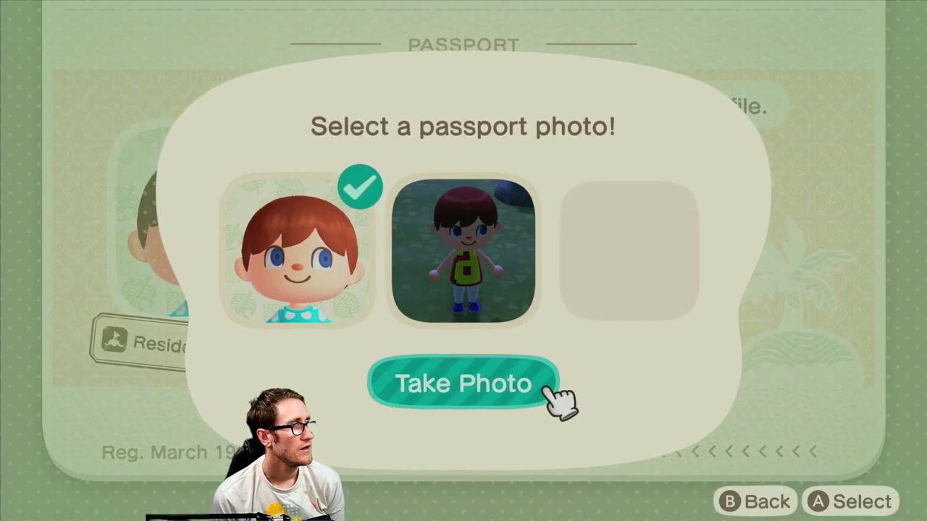
{"action": "key", "text": "Up"}
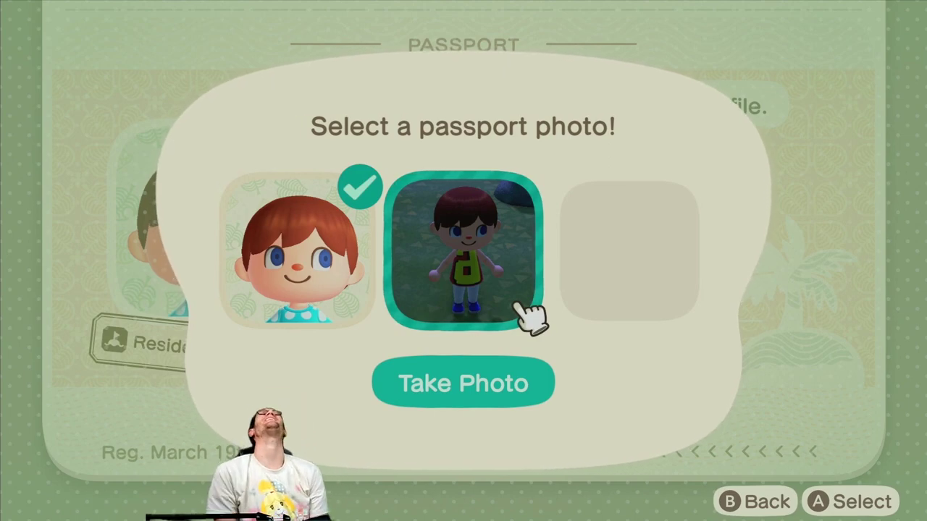
{"action": "key", "text": "Return"}
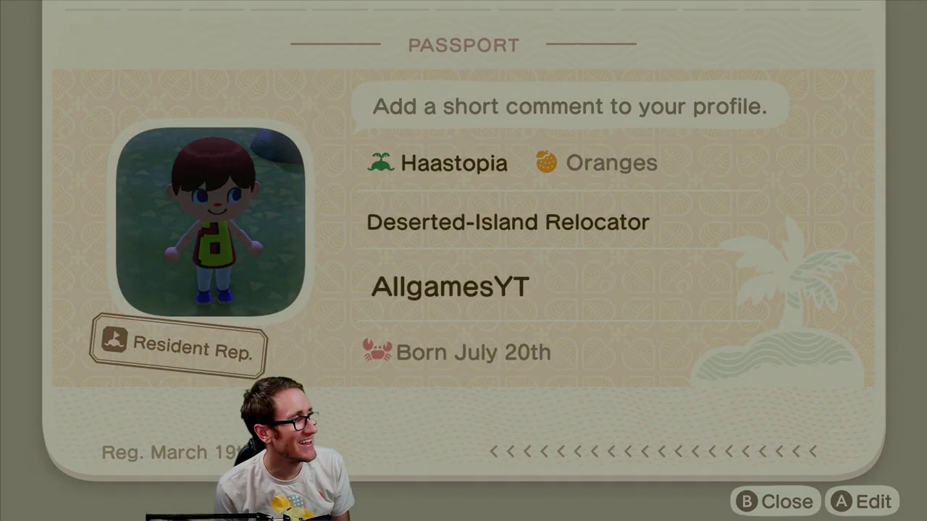